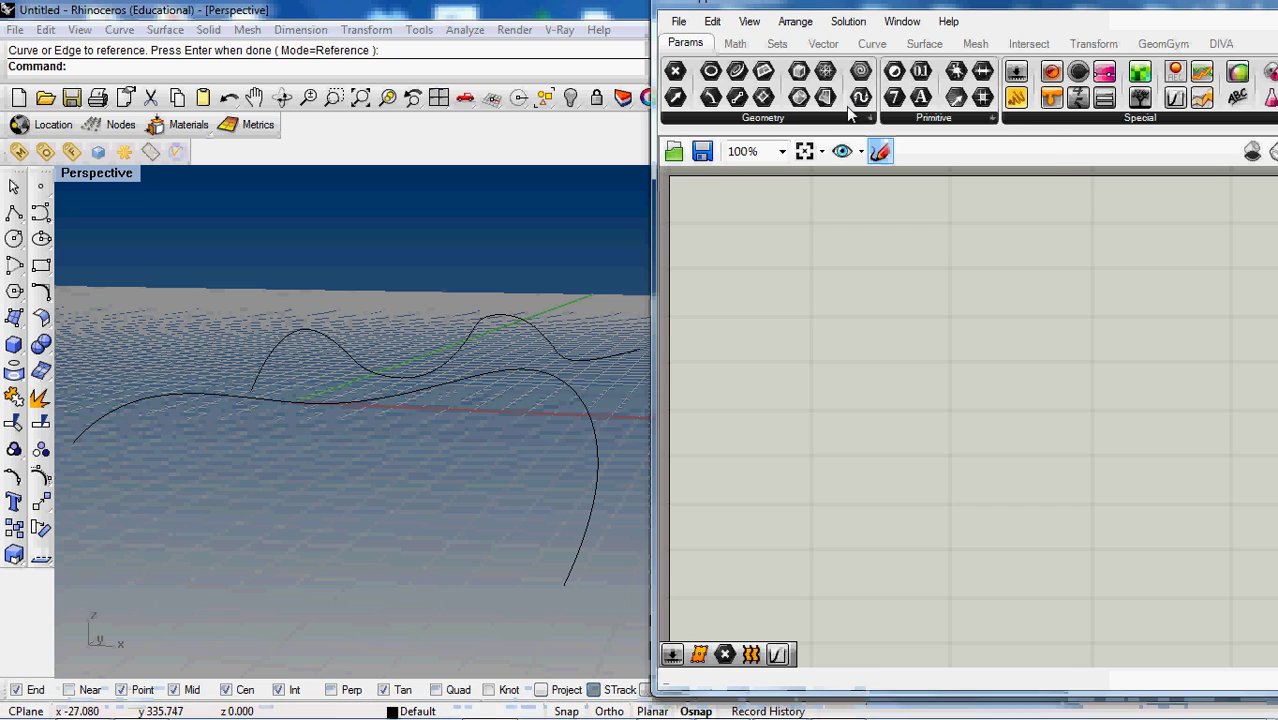
Step: Place a Loft component from Surface > Freeform on the Grasshopper canvas
drag(779, 228, 698, 285)
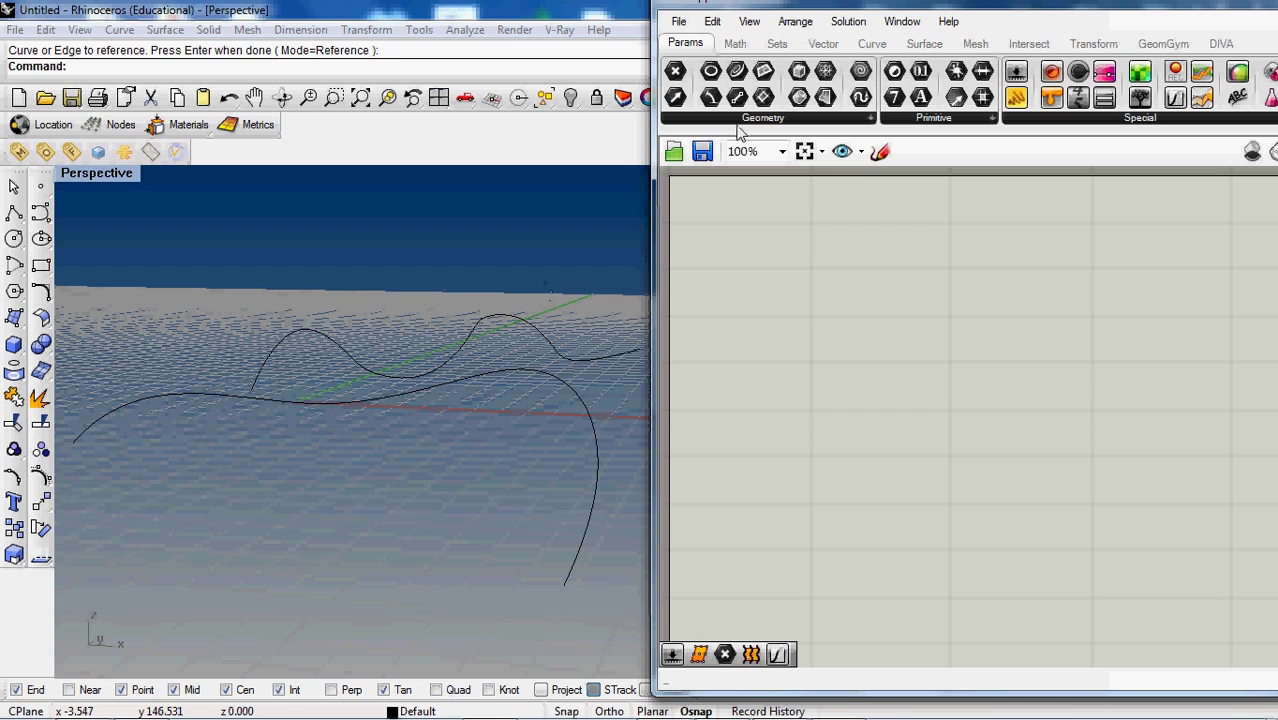
click(926, 43)
click(957, 119)
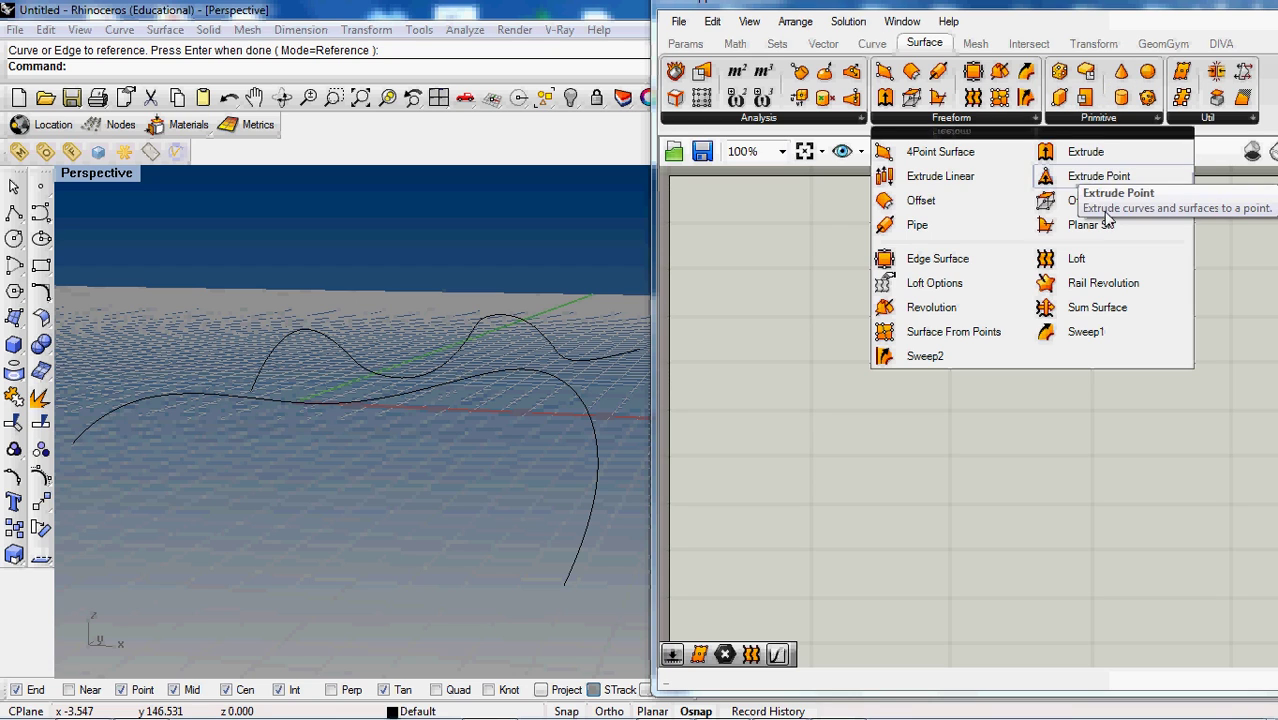
drag(1076, 258, 919, 290)
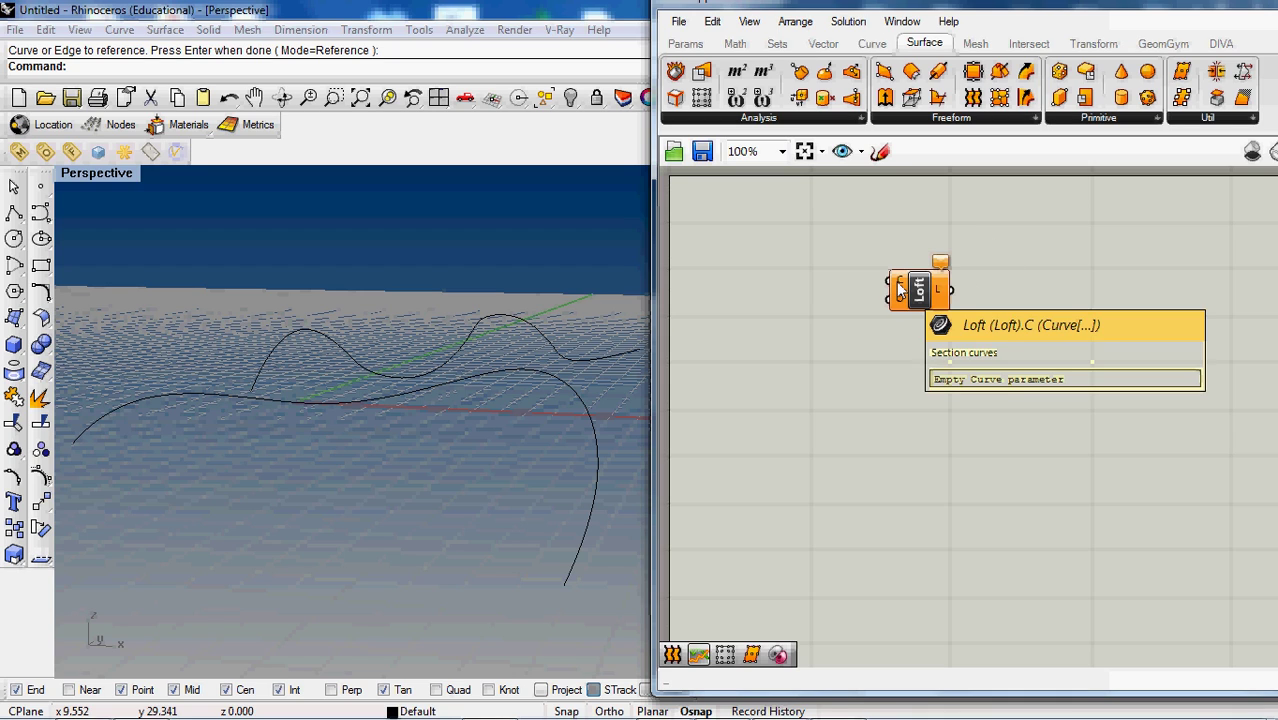
mouse_move(899, 283)
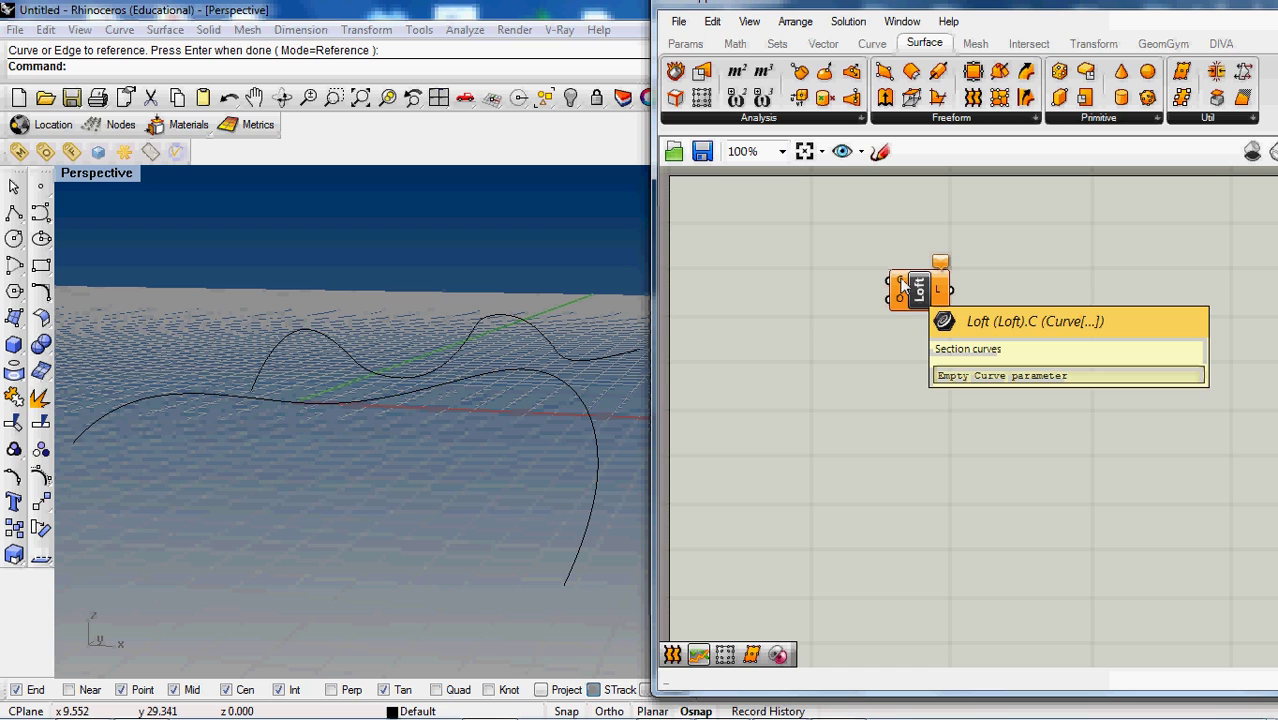
Step: Set the three Rhino curves as the Loft's curves to produce the lofted surface
right_click(901, 284)
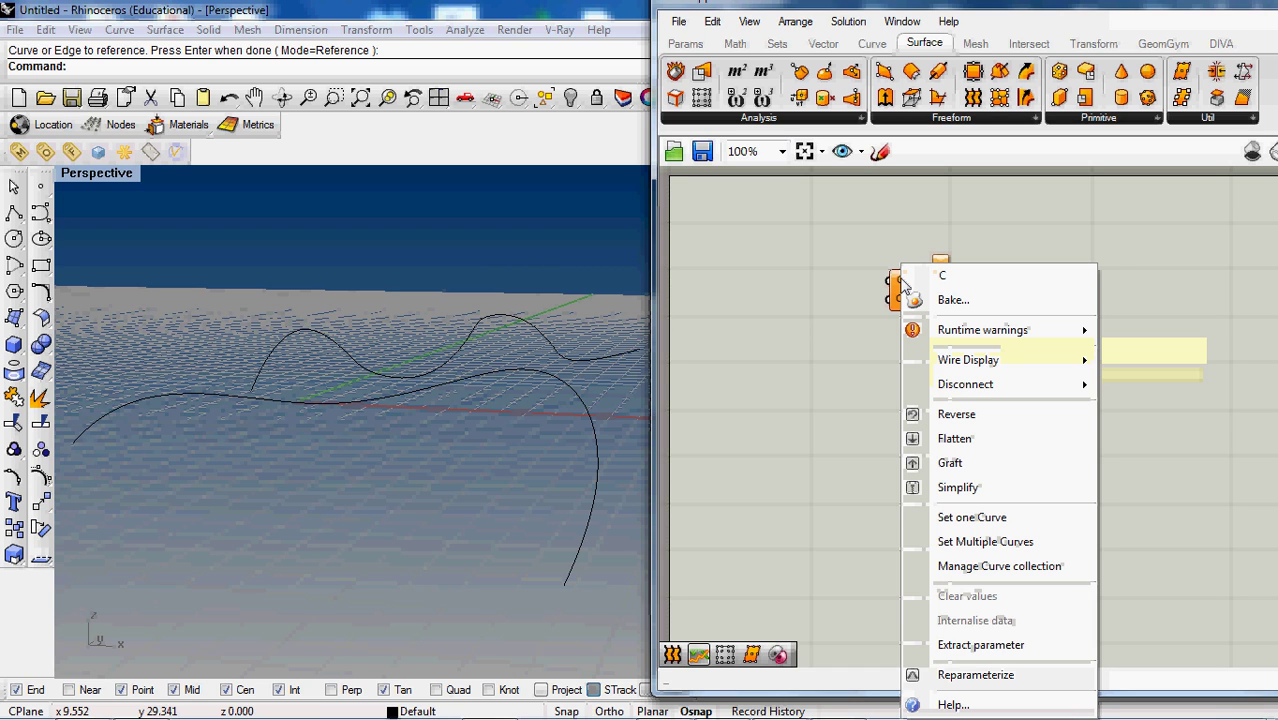
click(976, 540)
click(451, 428)
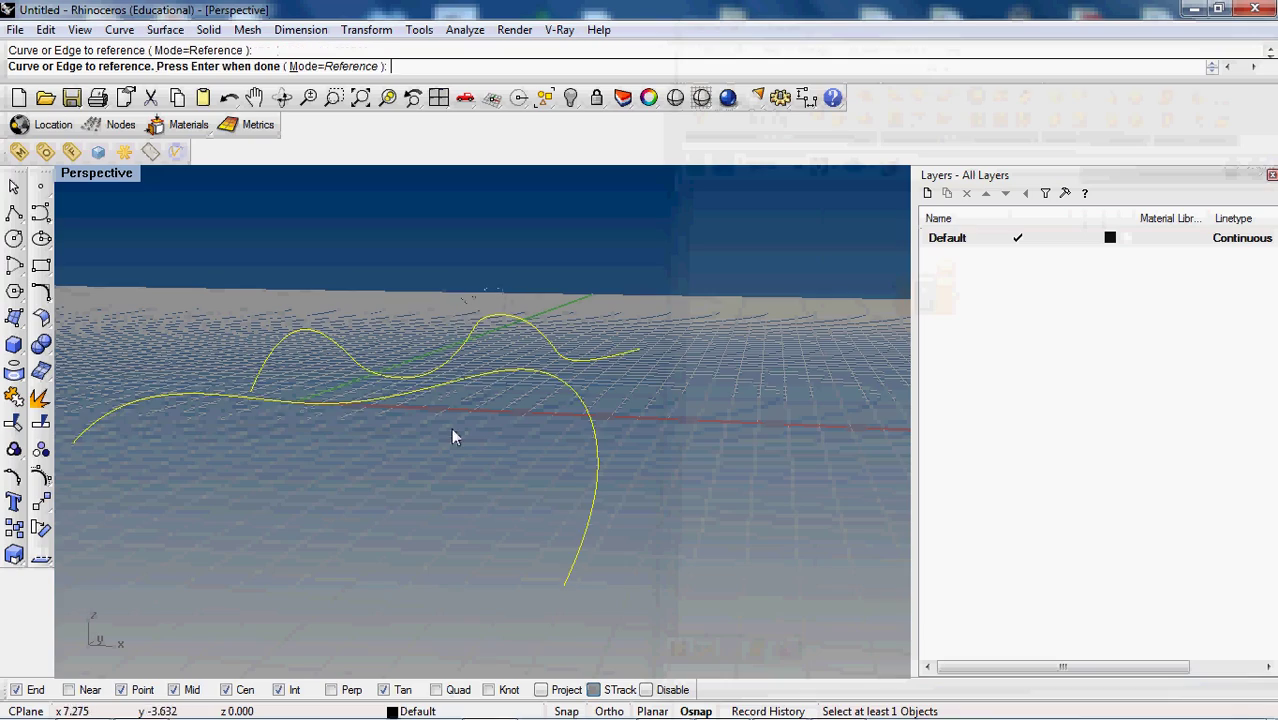
key(Return)
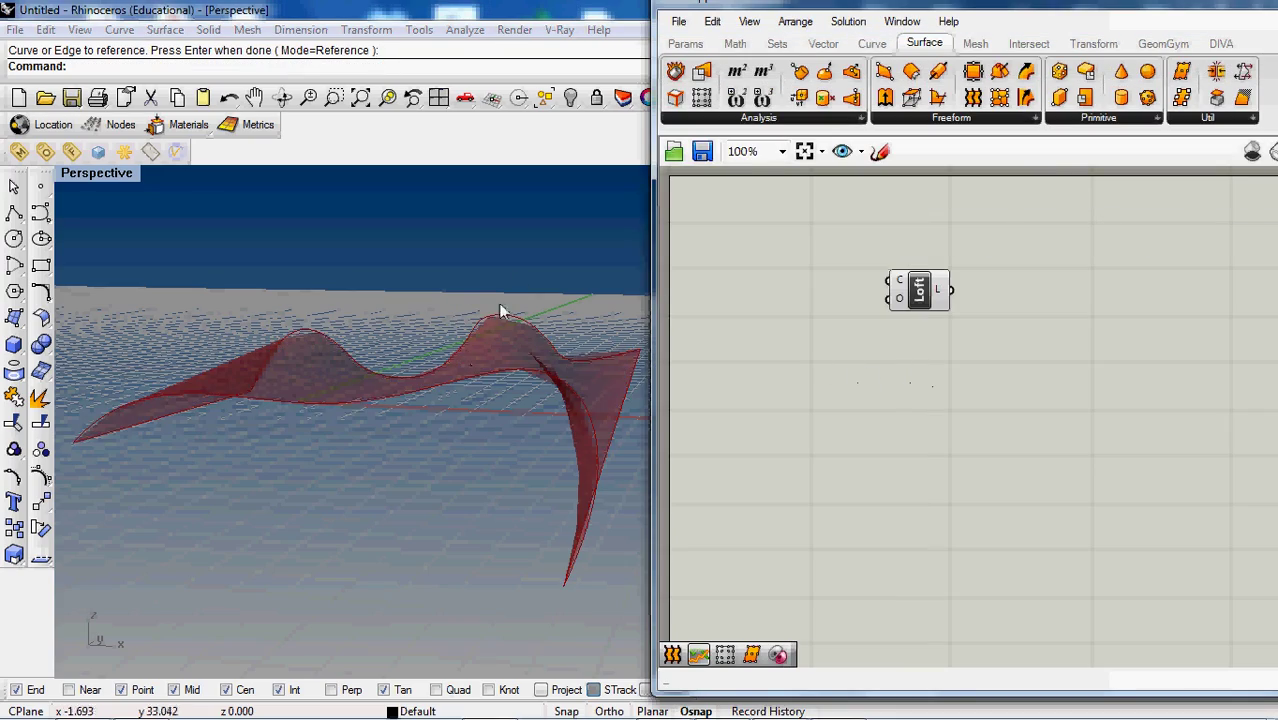
mouse_move(500, 306)
right_down()
mouse_move(484, 308)
mouse_move(508, 274)
mouse_move(470, 300)
right_up()
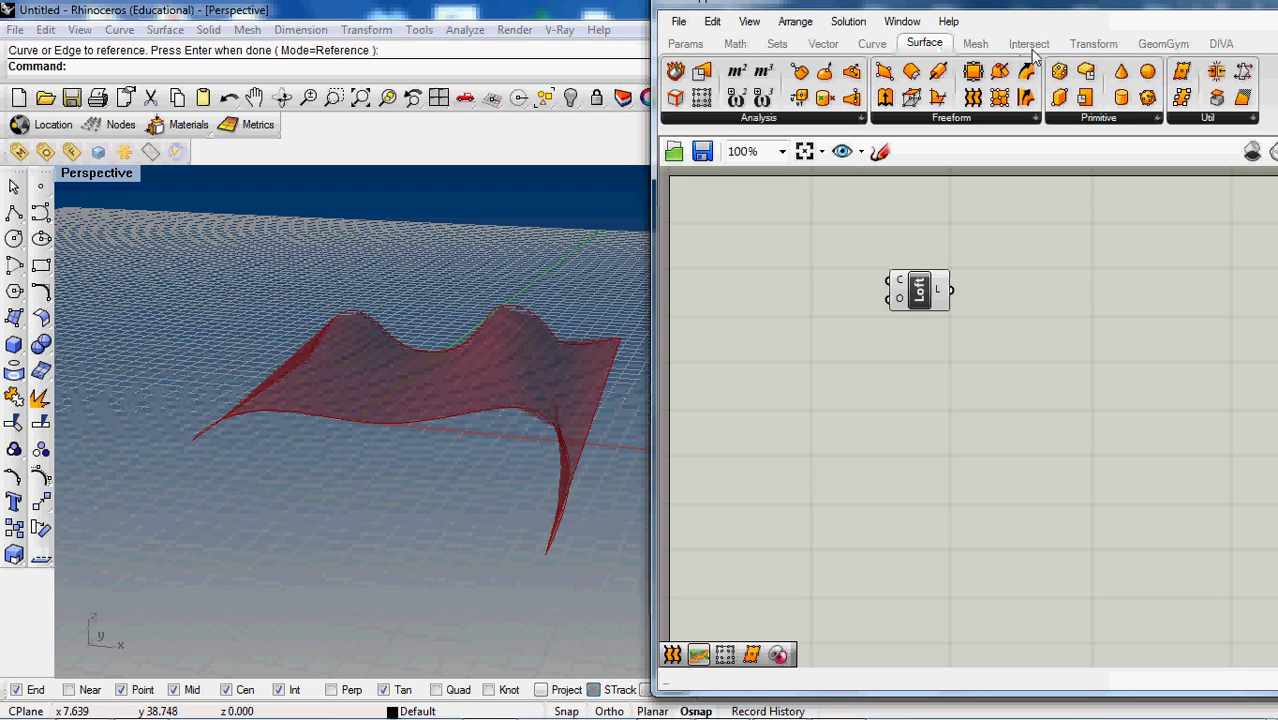
Step: Add a Divide Surface (SDivide) component fed by the Loft's surface output
click(1197, 117)
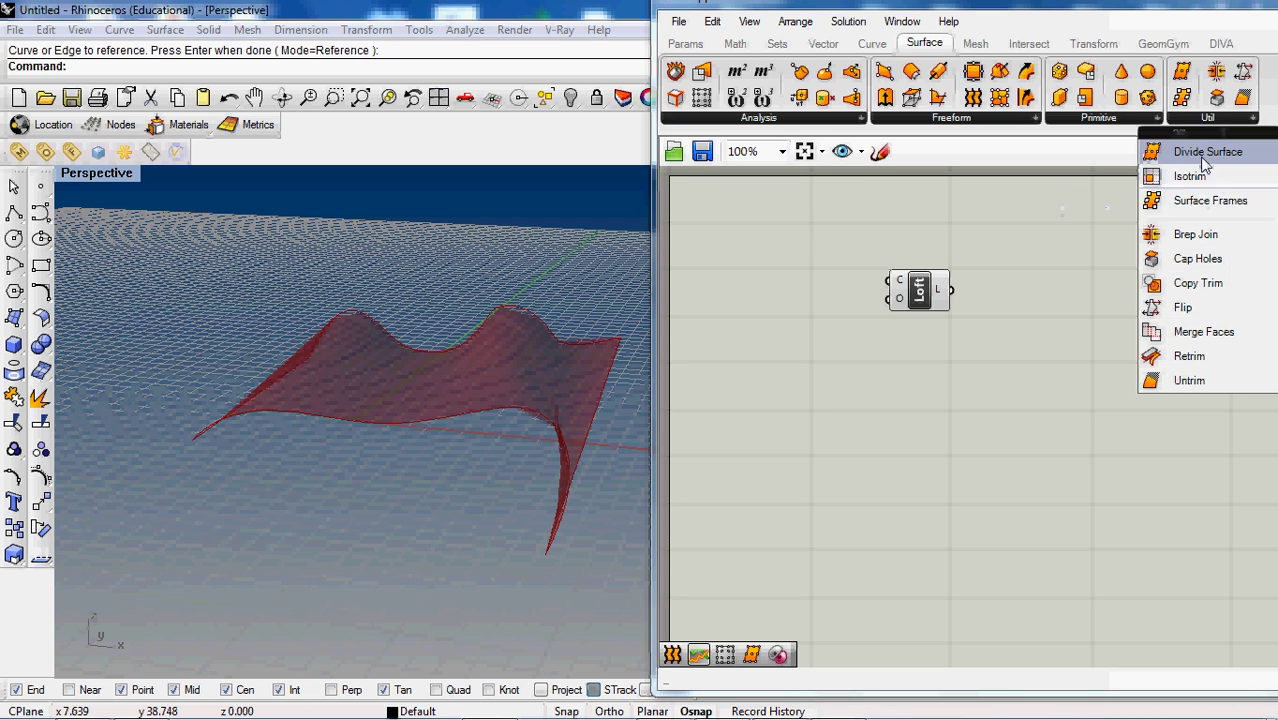
drag(1205, 155, 1012, 313)
scroll(922, 290, up, 1)
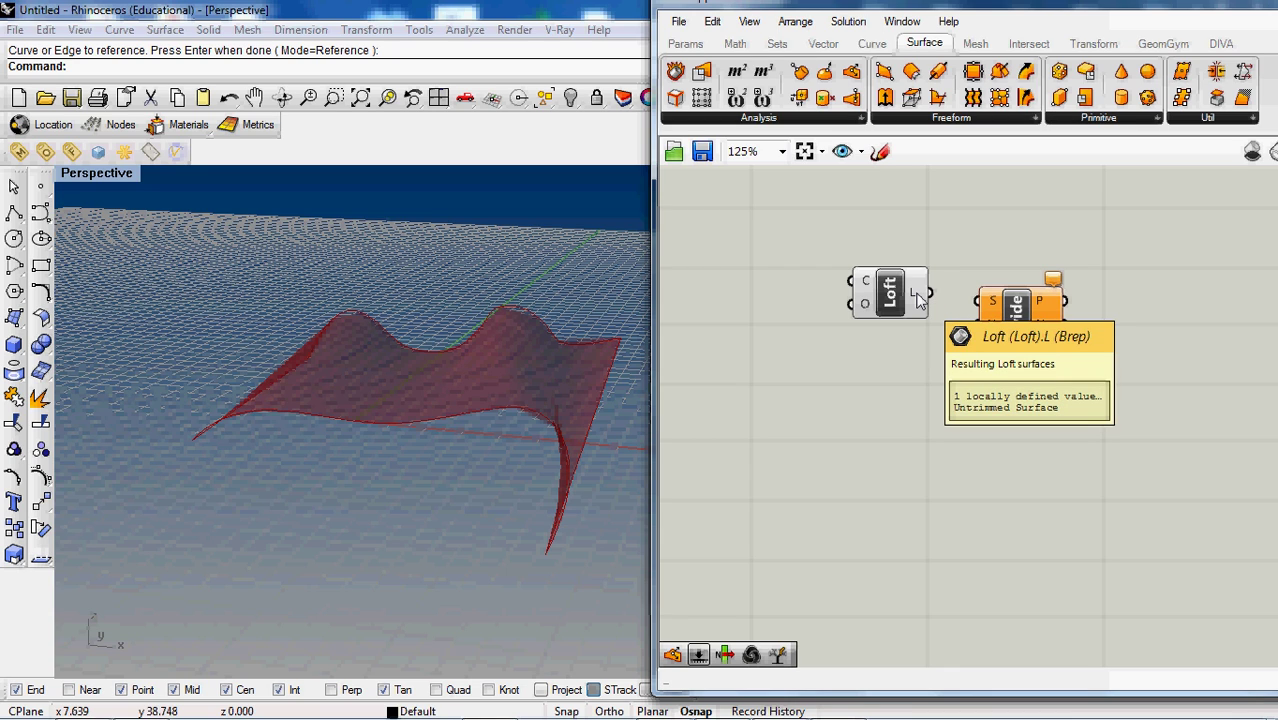
drag(919, 298, 980, 300)
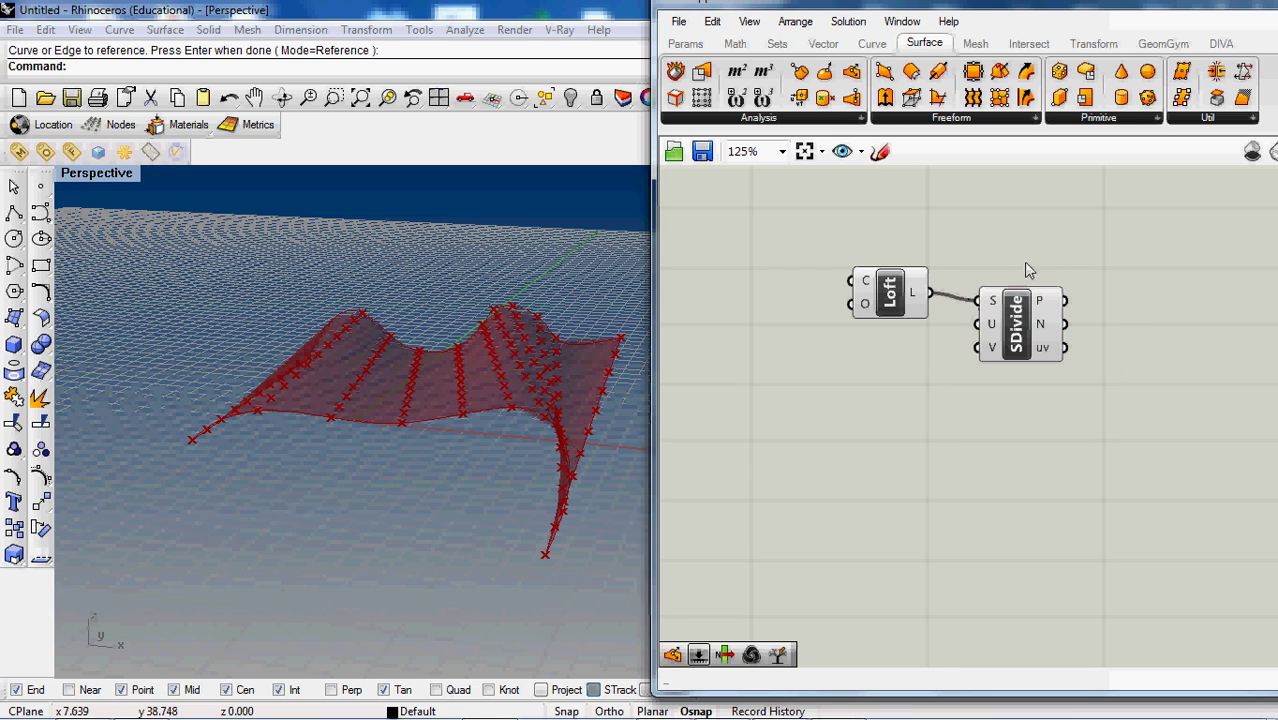
mouse_move(537, 324)
right_down()
mouse_move(552, 318)
mouse_move(613, 356)
mouse_move(606, 340)
right_up()
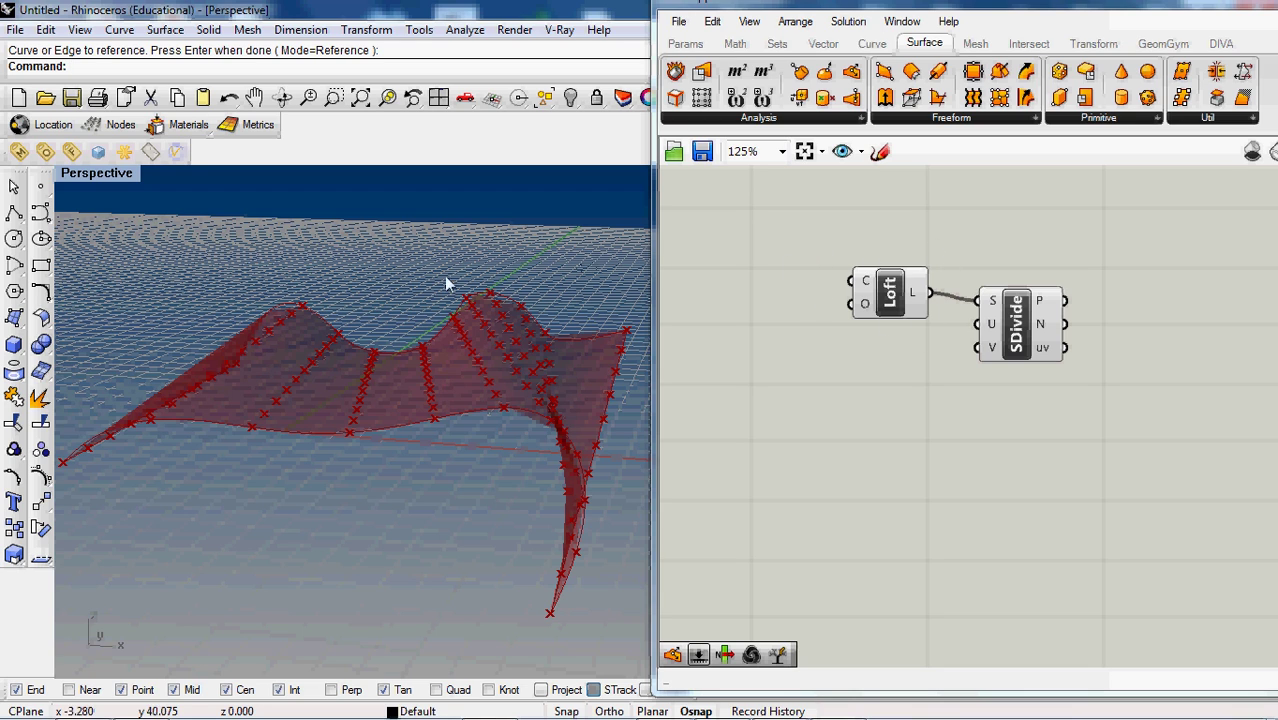
scroll(872, 250, down, 1)
scroll(990, 265, up, 2)
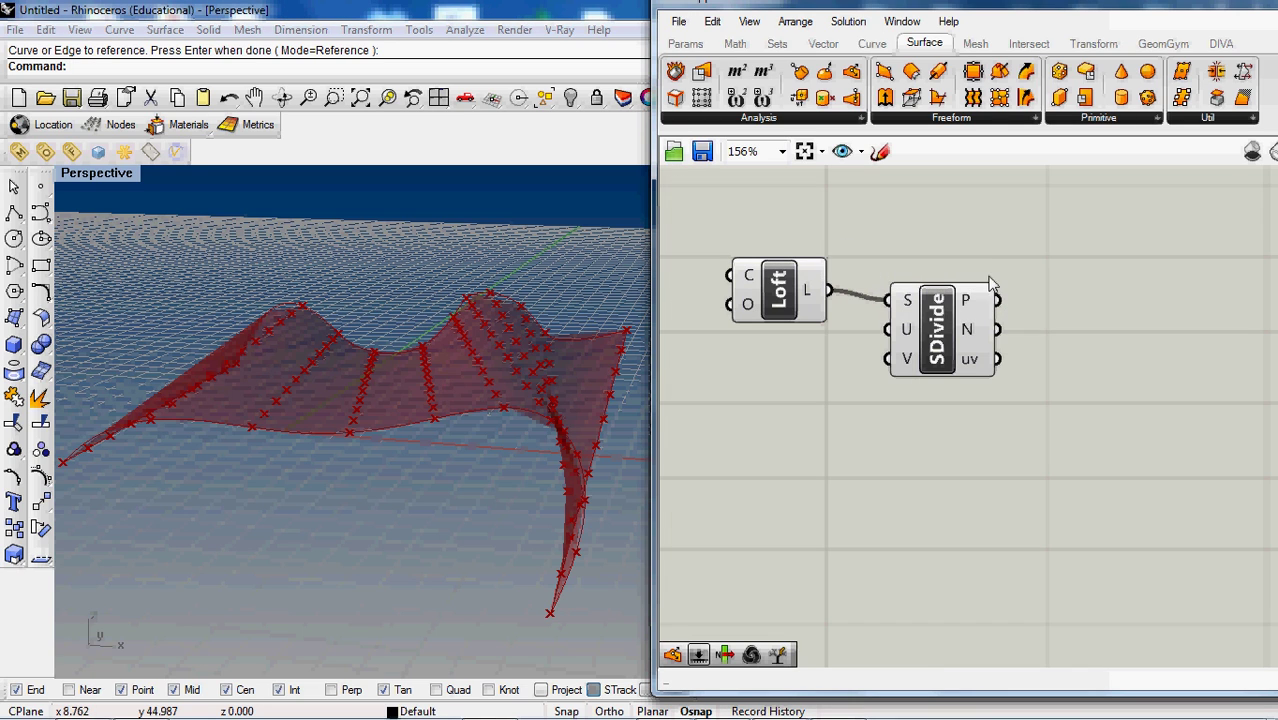
Step: Place a Surface Curvature component to the right of SDivide
click(866, 46)
click(918, 44)
click(750, 118)
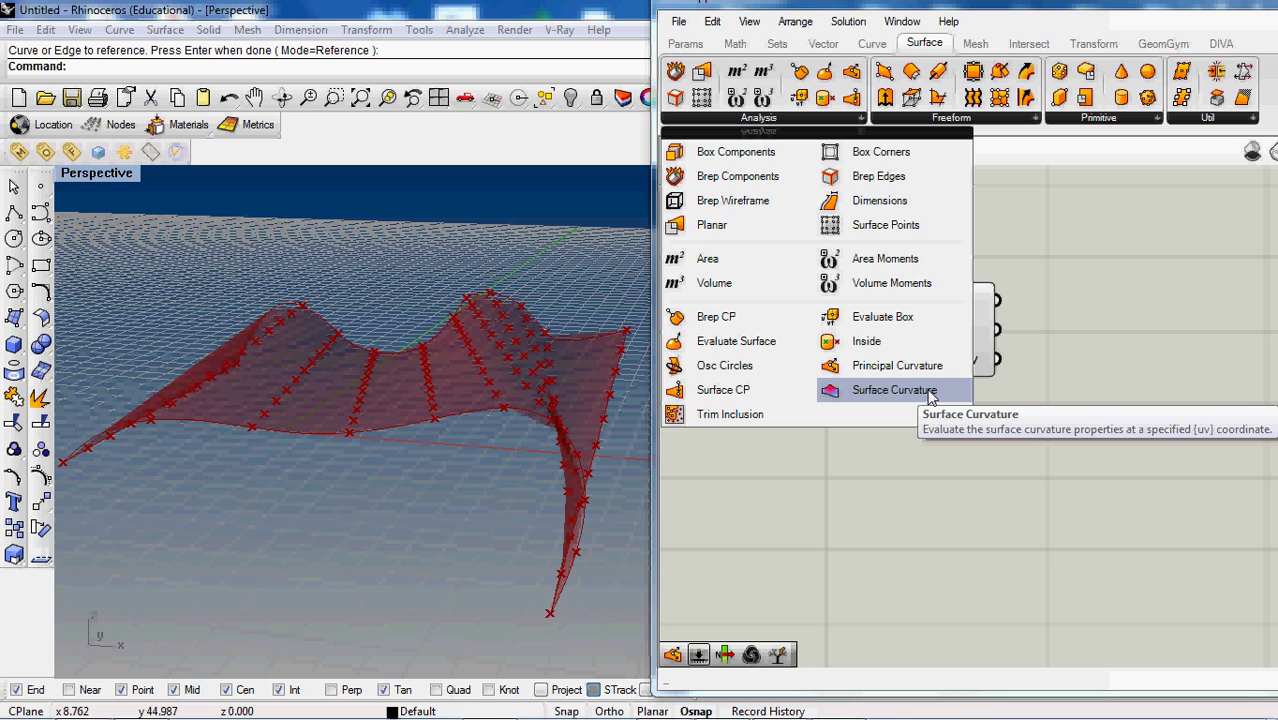
click(929, 397)
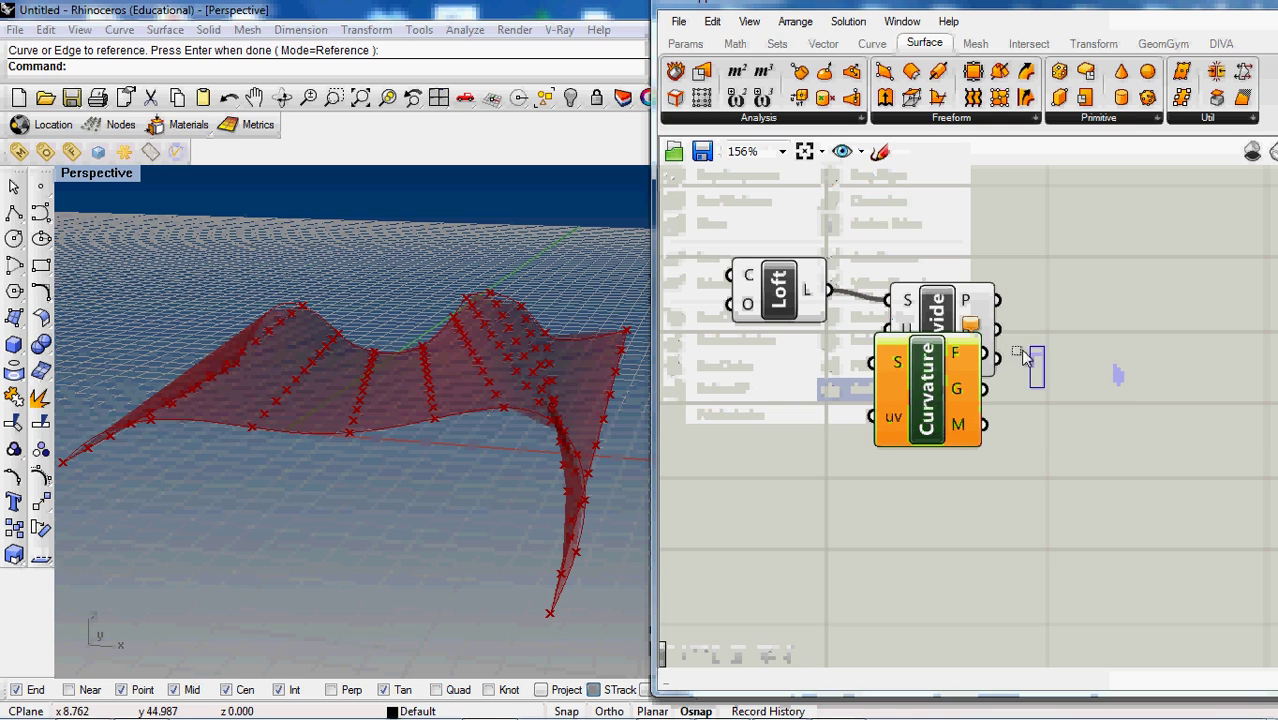
drag(937, 410, 1143, 360)
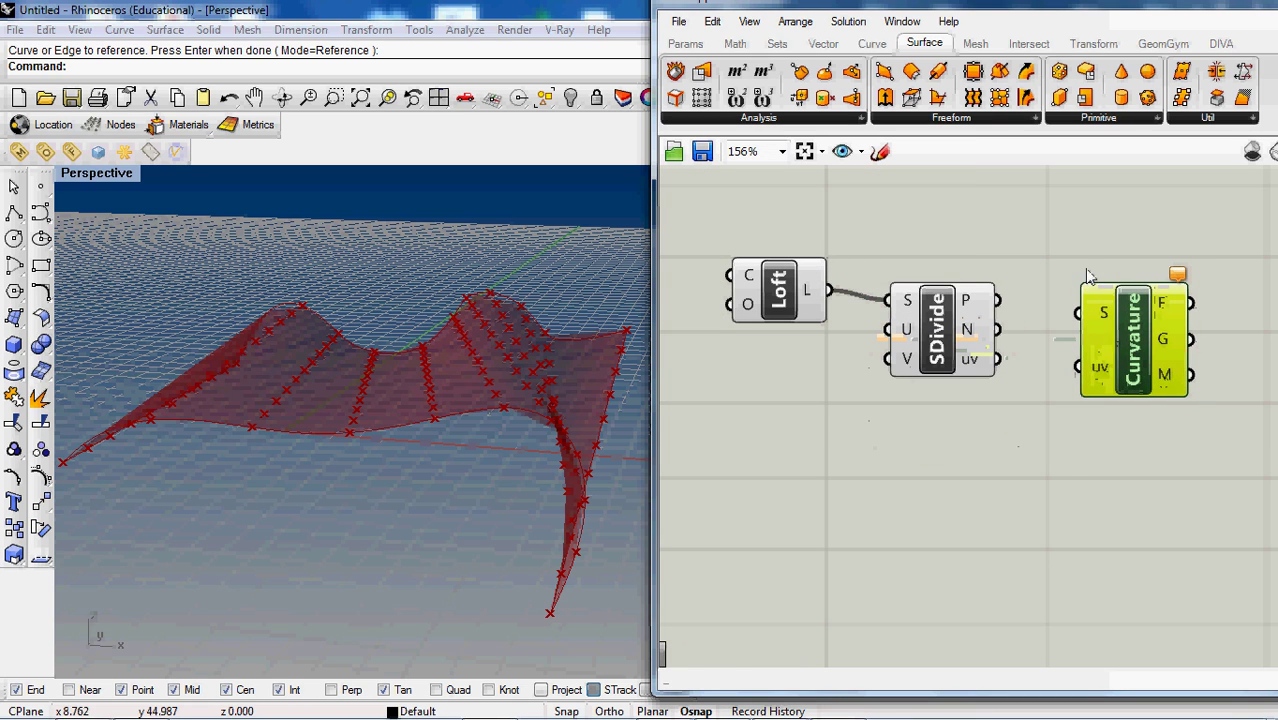
click(897, 246)
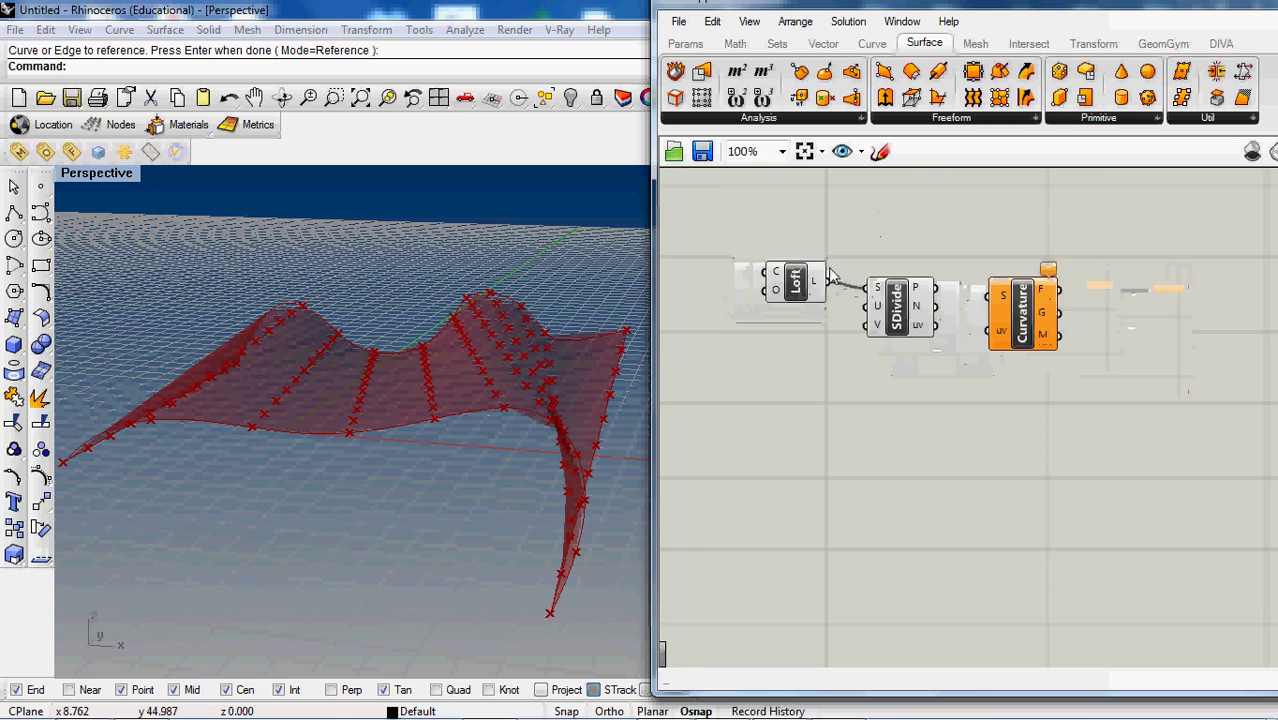
Step: Wire the Loft surface and SDivide's uv coordinates into Curvature's S and uv inputs
right_drag(1062, 258, 969, 263)
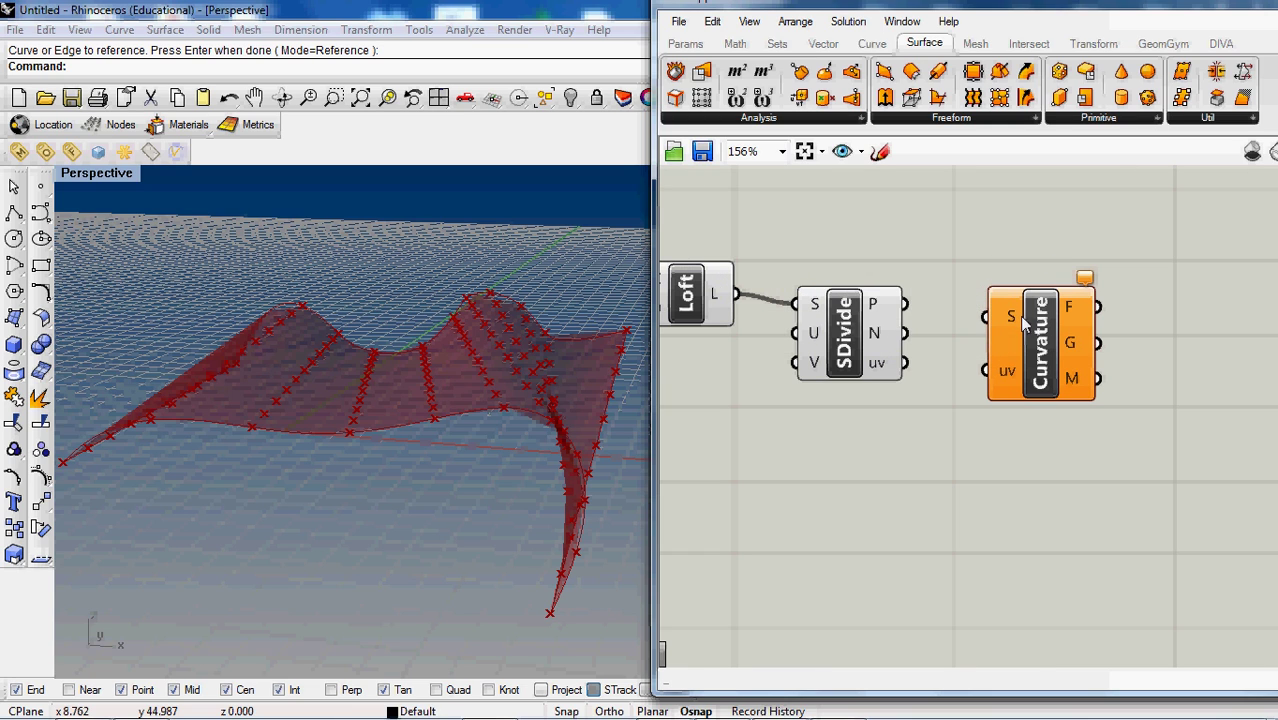
scroll(1149, 287, down, 2)
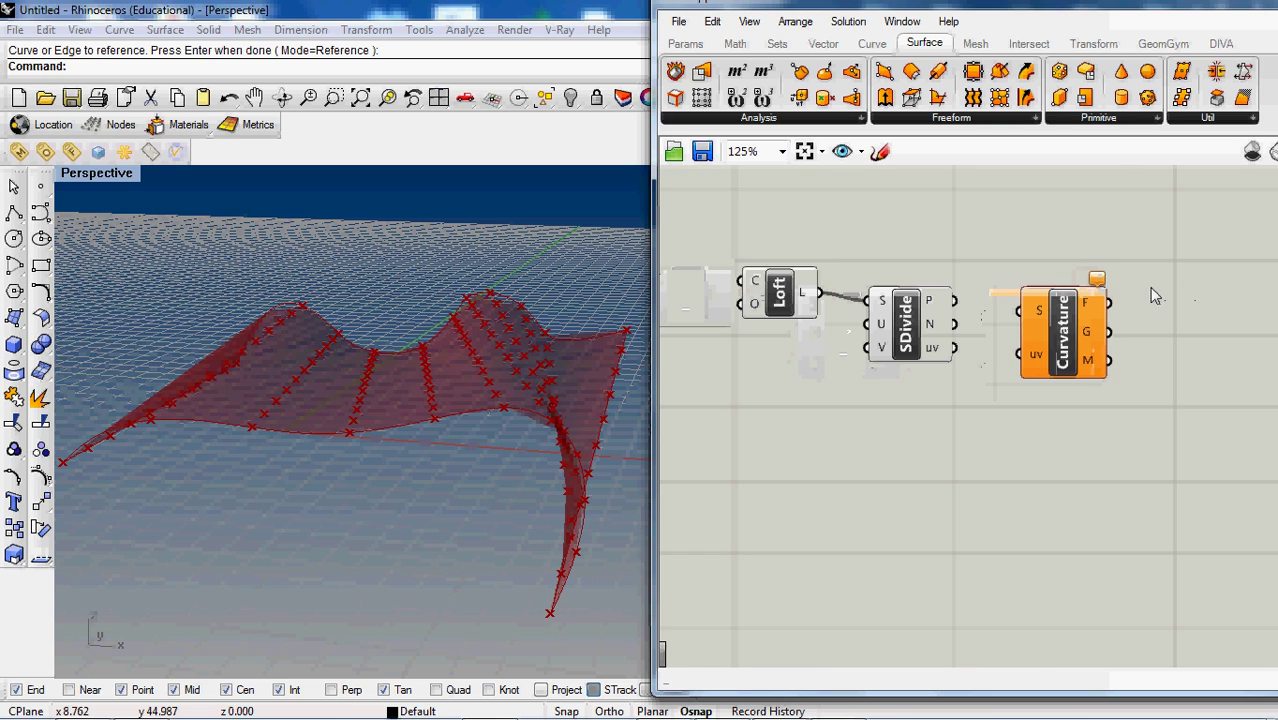
mouse_move(818, 292)
mouse_down()
mouse_move(925, 287)
mouse_move(1020, 311)
mouse_move(1059, 278)
mouse_up()
click(973, 352)
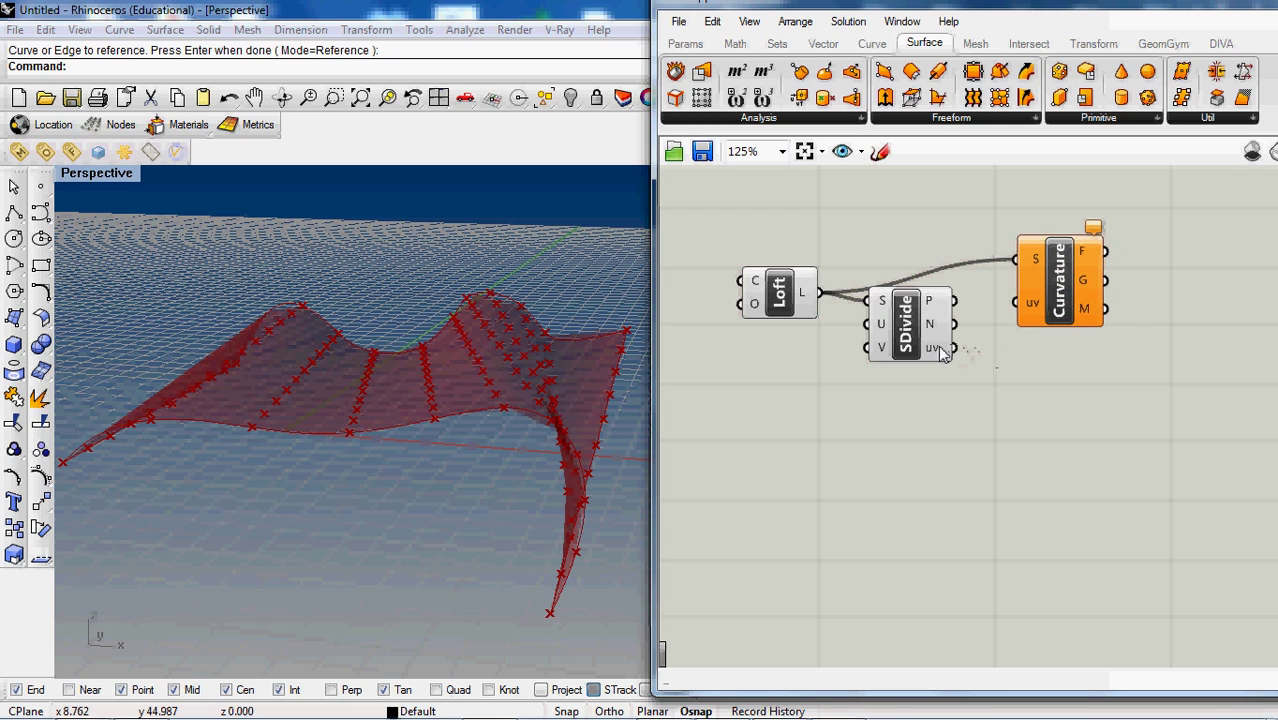
drag(955, 348, 1015, 302)
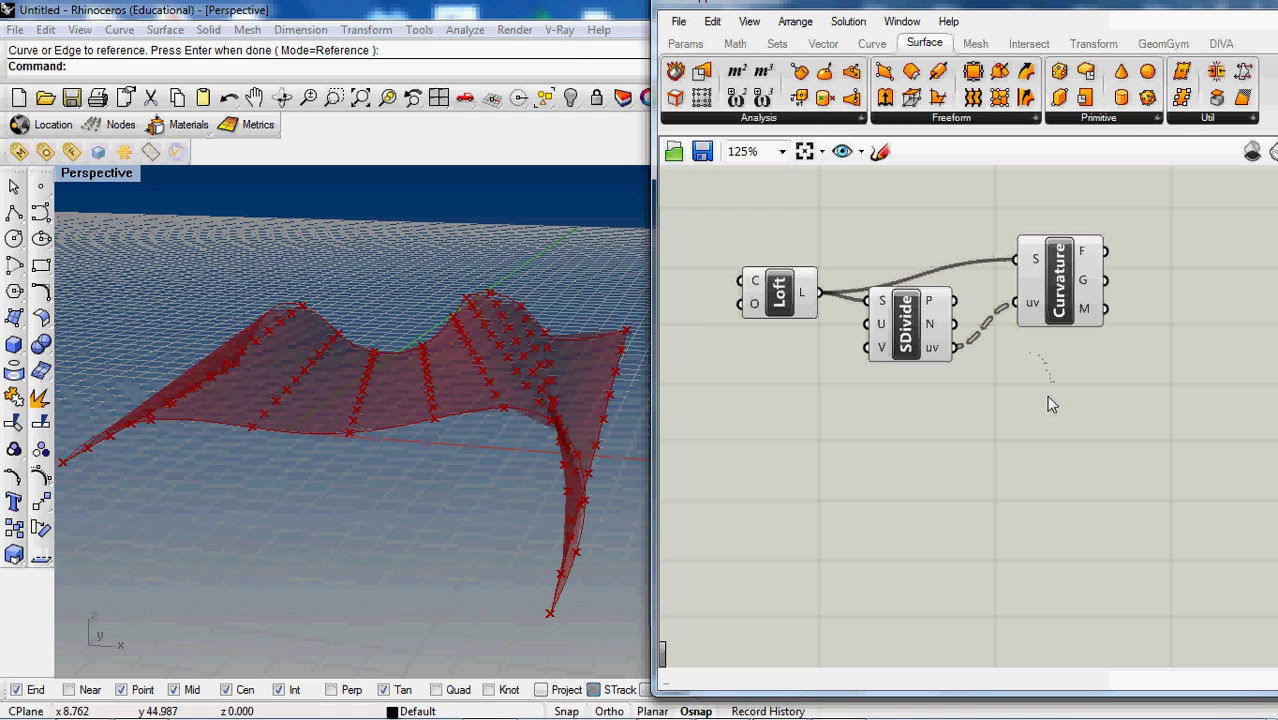
right_drag(519, 309, 513, 294)
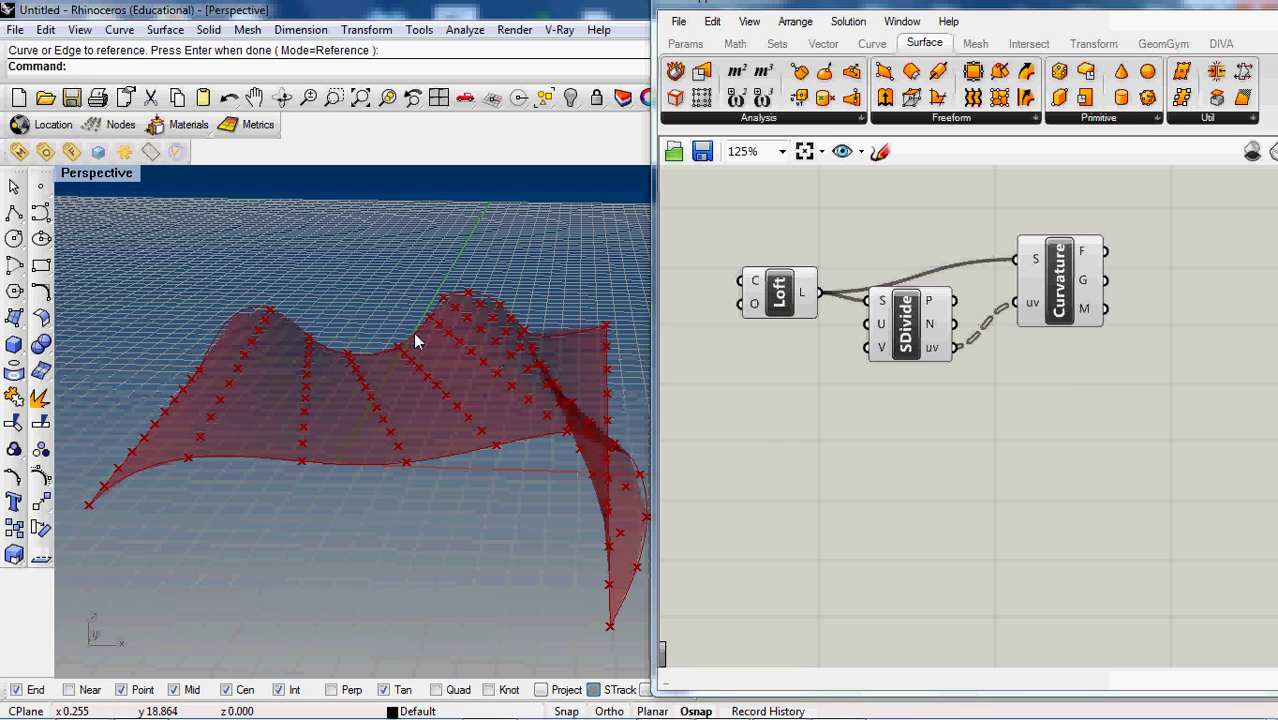
text(HandleCurve)
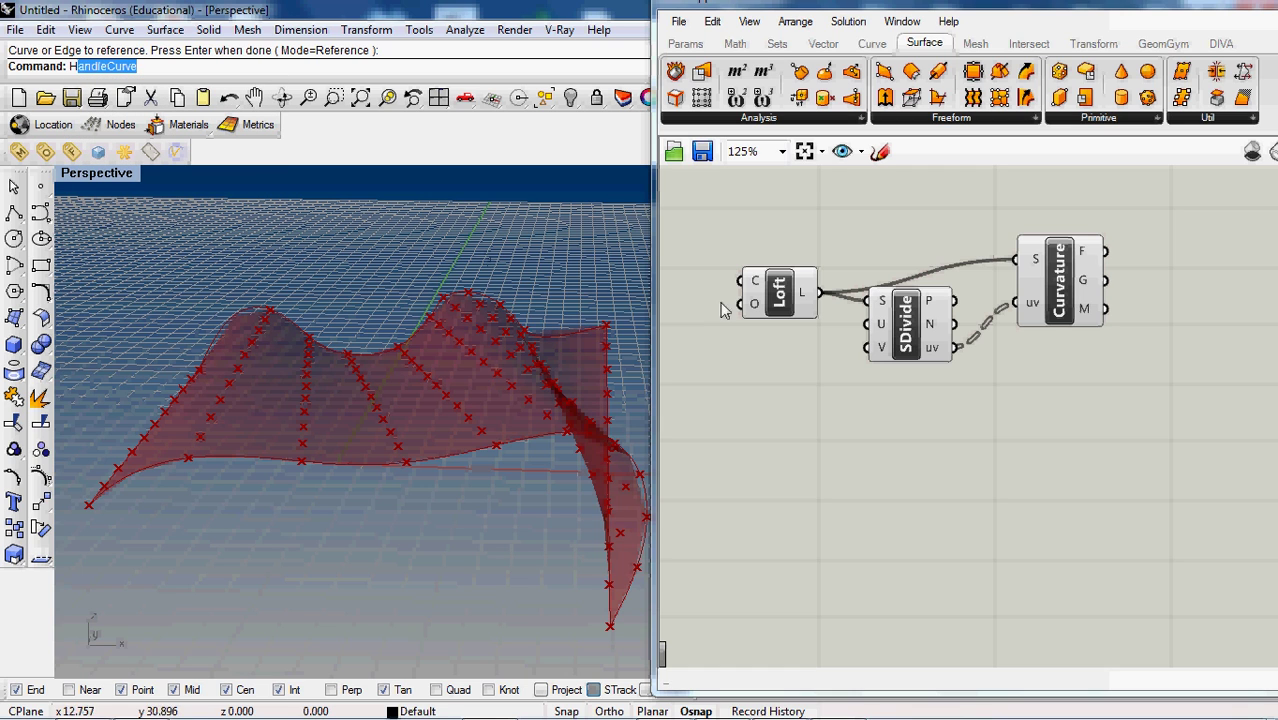
scroll(432, 282, down, 1)
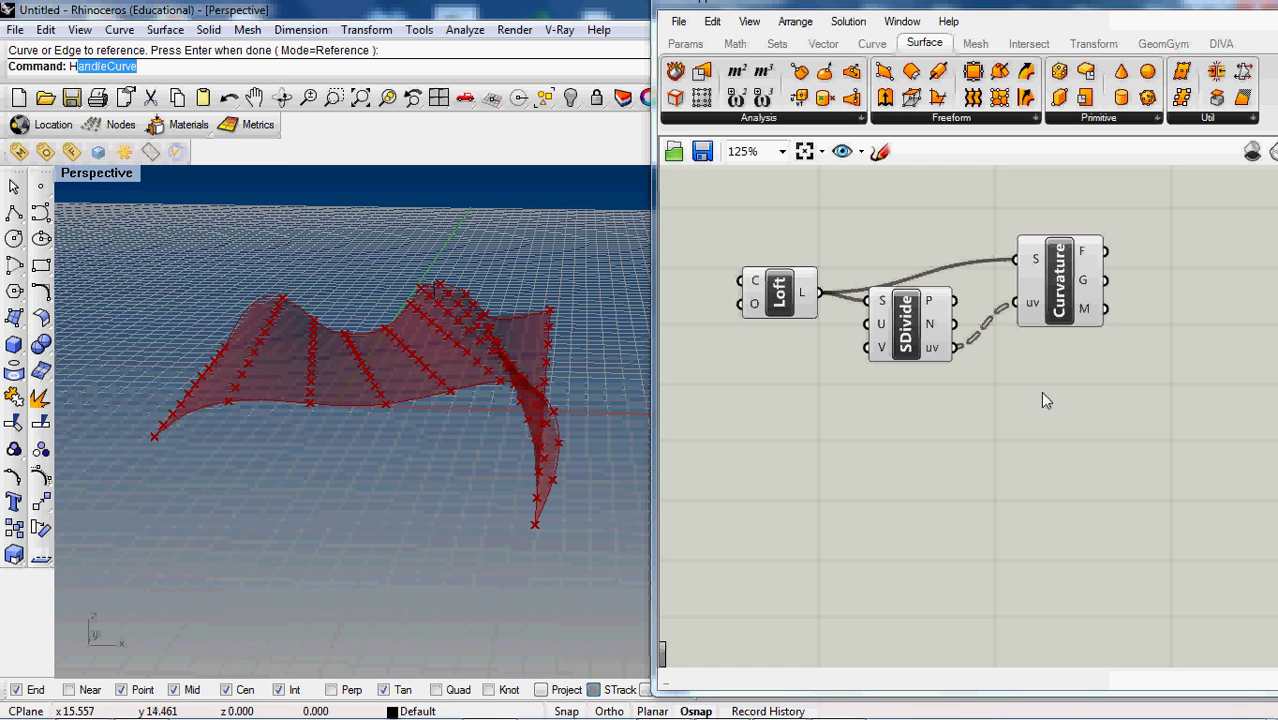
scroll(845, 295, down, 1)
scroll(1047, 260, up, 1)
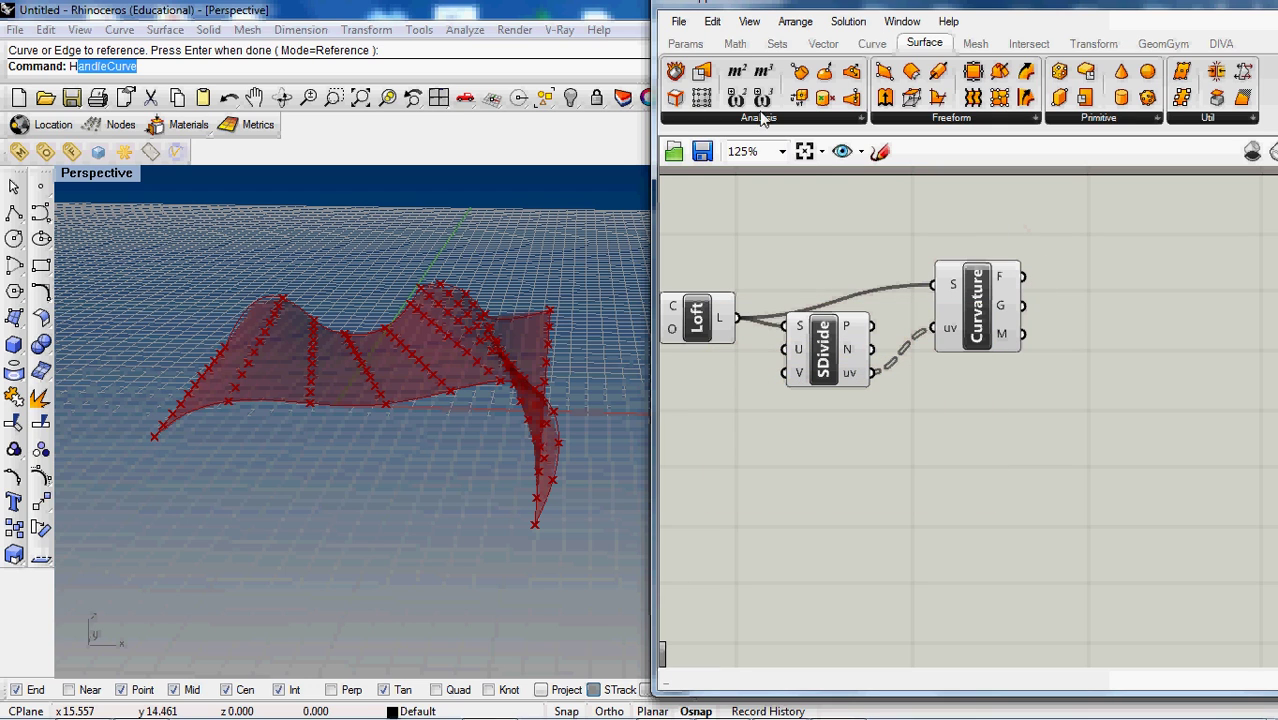
Step: Add a Bounds component fed by Curvature's Gaussian curvature values
click(781, 46)
click(758, 120)
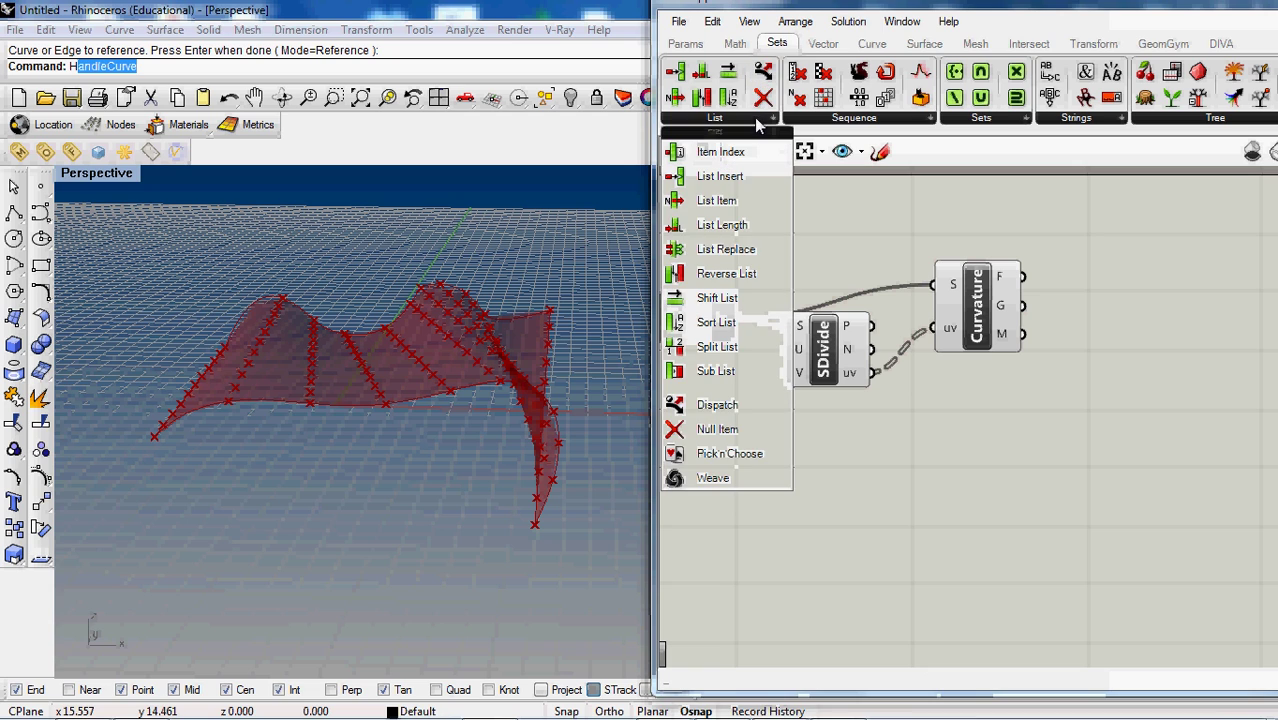
click(735, 44)
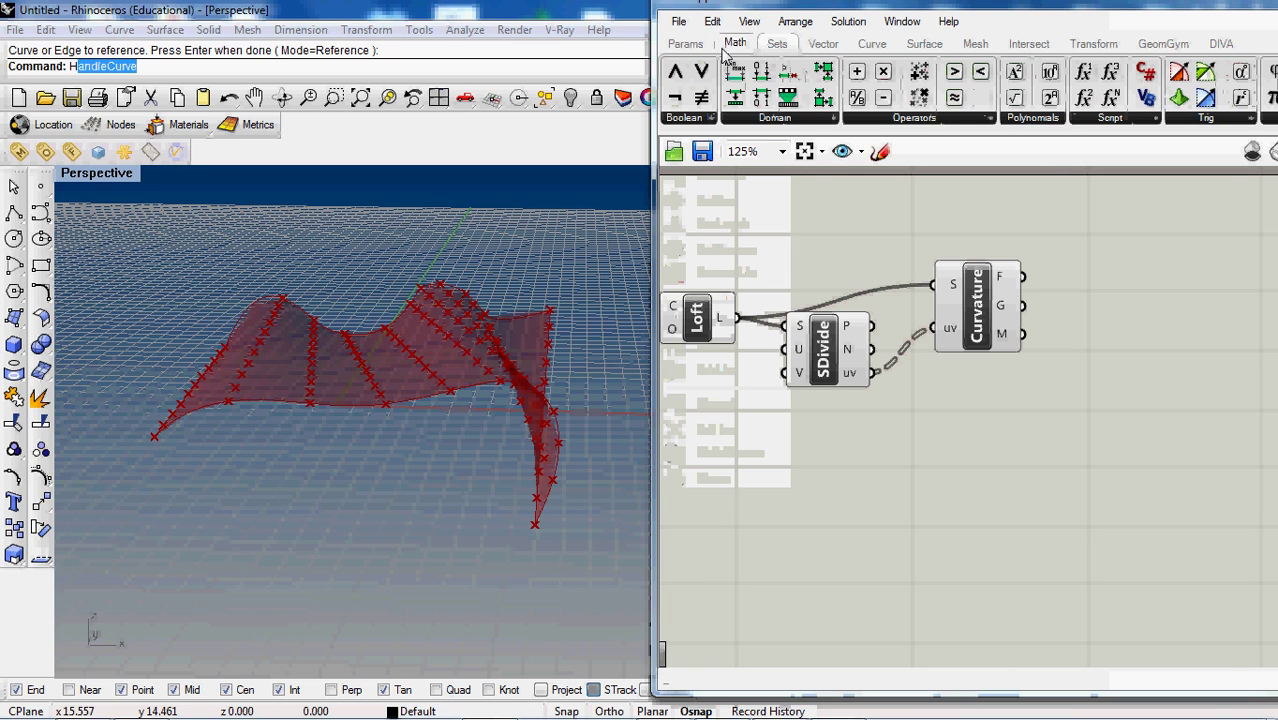
click(767, 119)
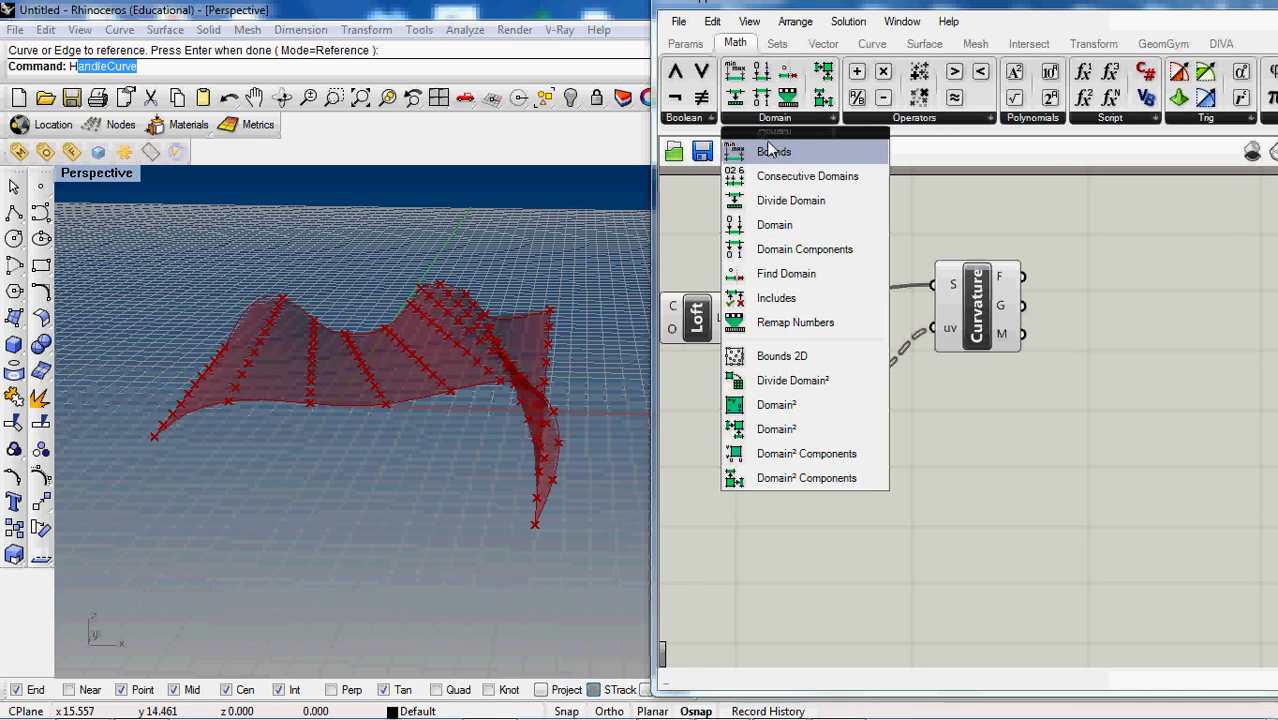
drag(773, 152, 1100, 342)
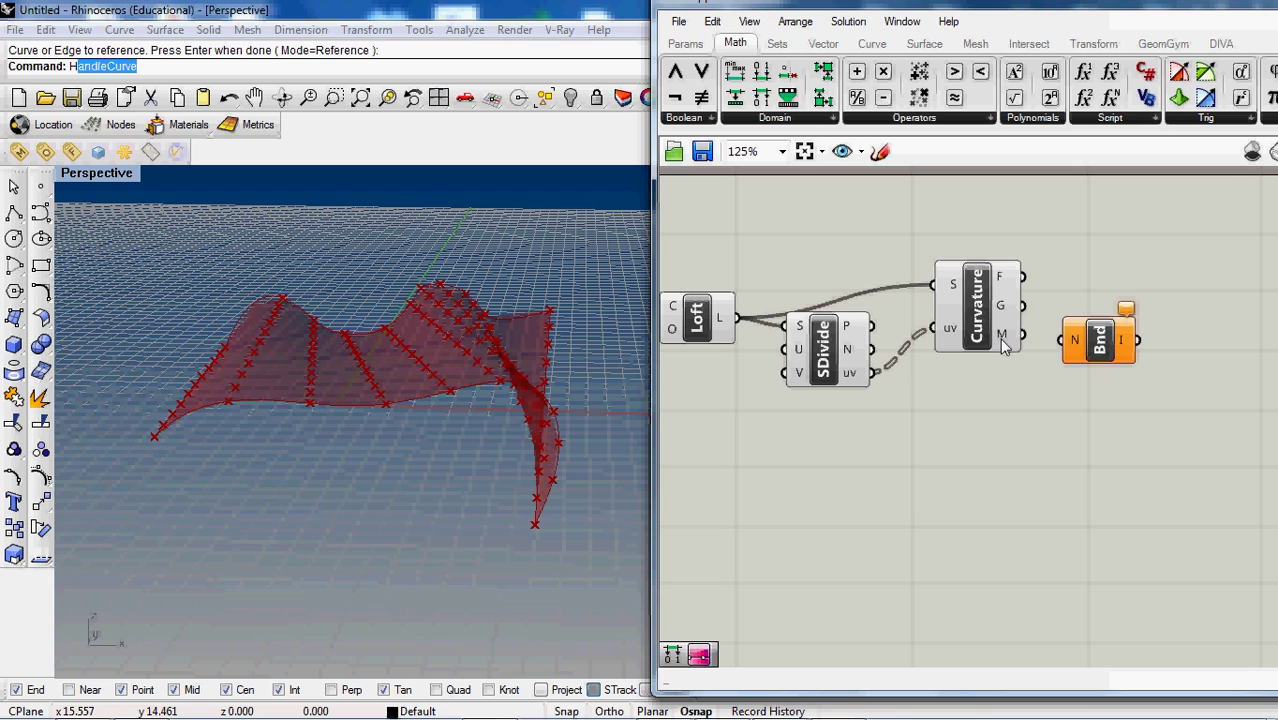
mouse_move(1005, 312)
mouse_down()
mouse_move(1060, 340)
mouse_move(1127, 415)
mouse_up()
click(838, 264)
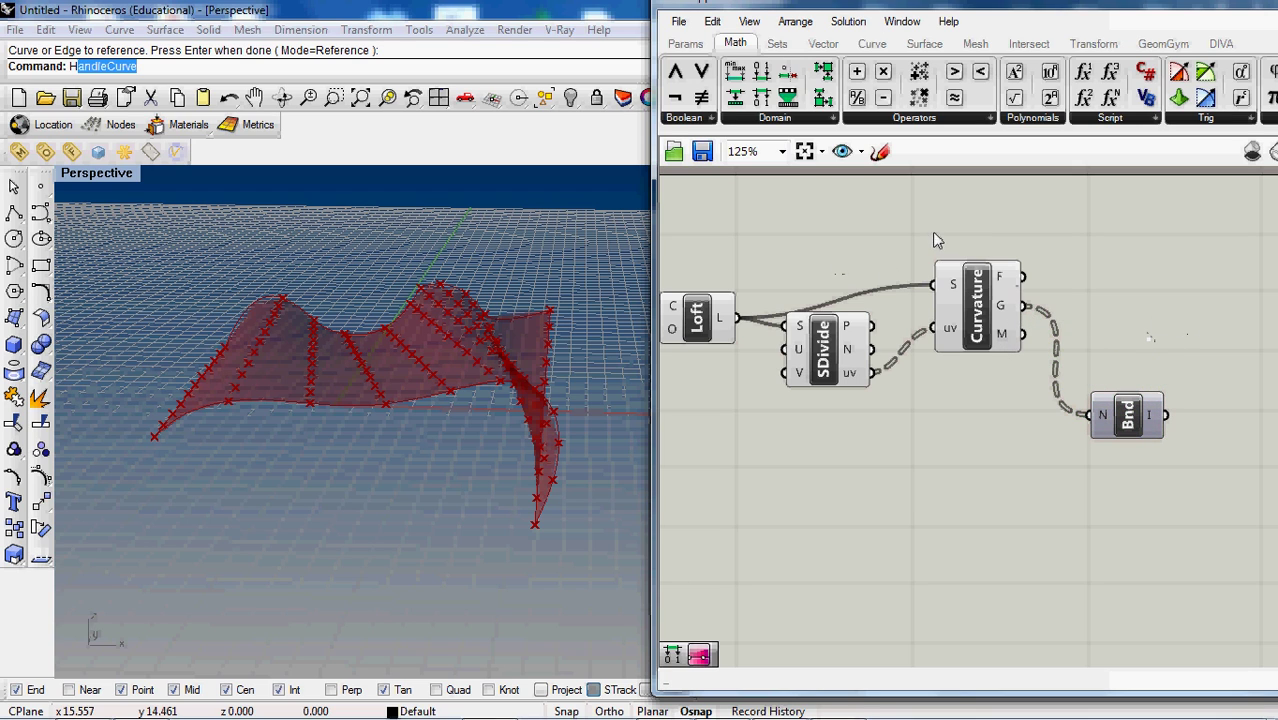
scroll(1085, 286, down, 2)
scroll(1085, 286, up, 4)
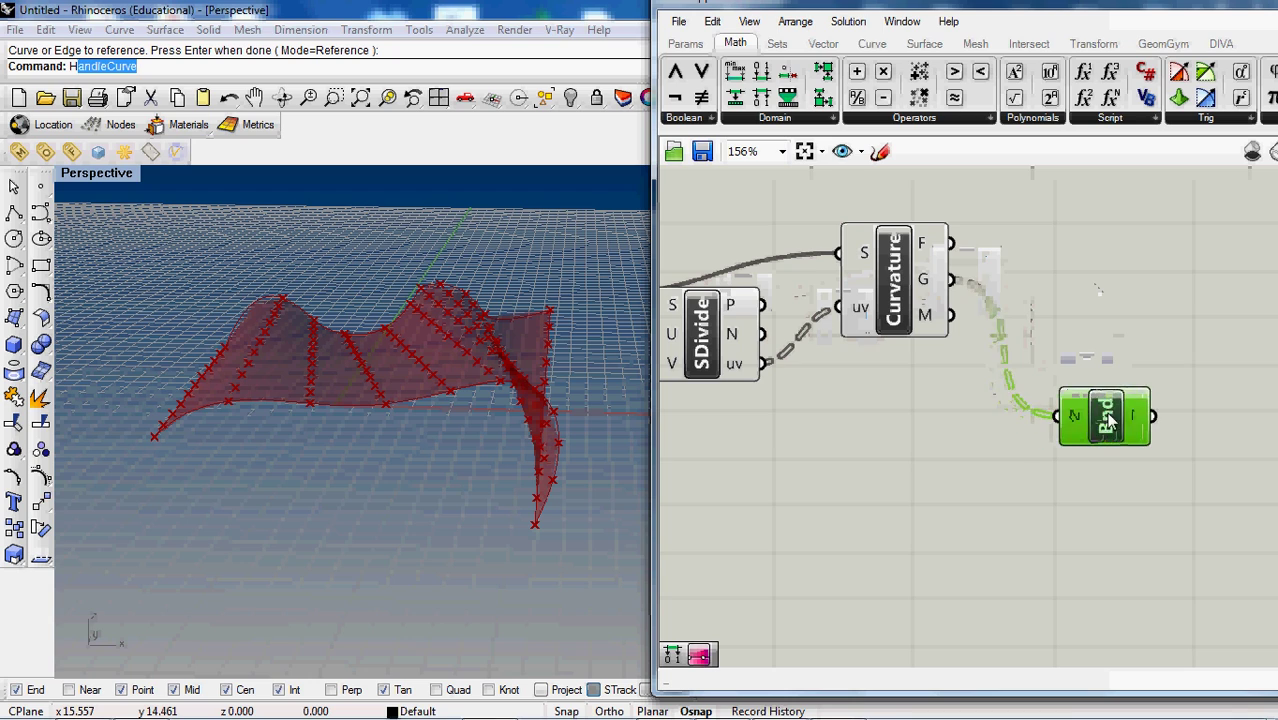
drag(1080, 413, 1122, 413)
click(1020, 172)
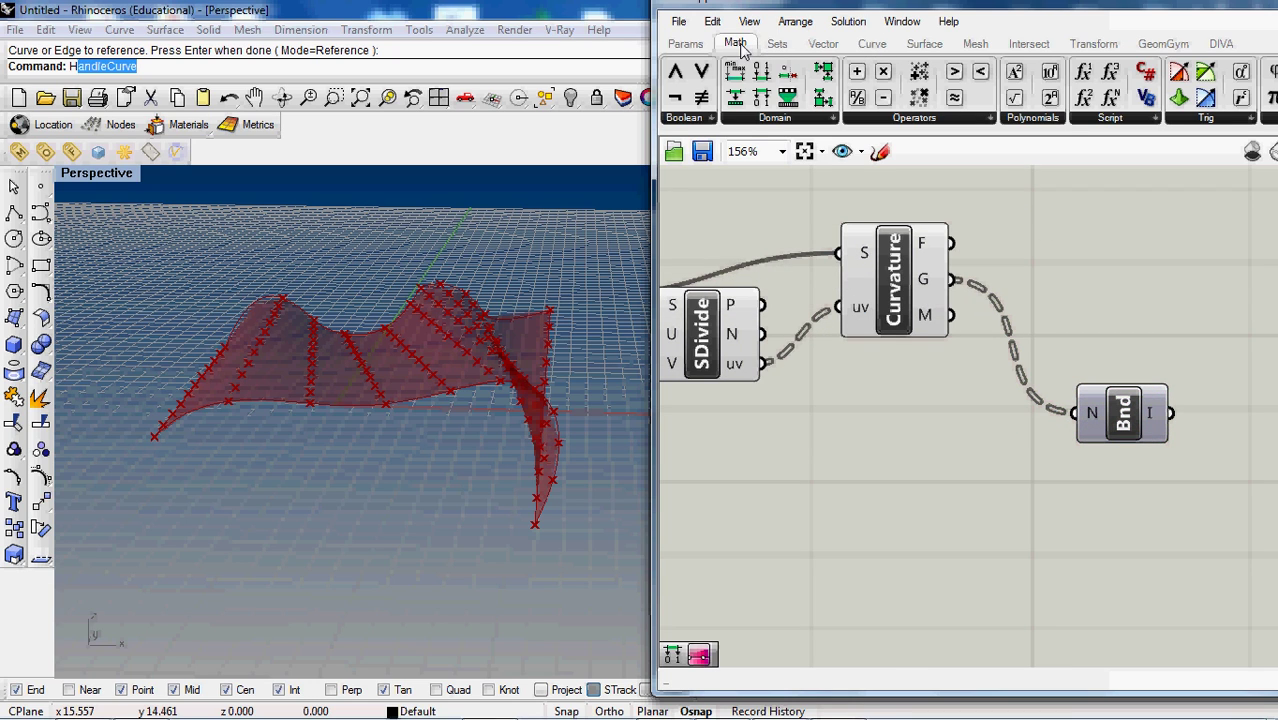
Step: Add a Deconstruct Domain (DomComp) node and wire the Bounds domain into it
click(776, 119)
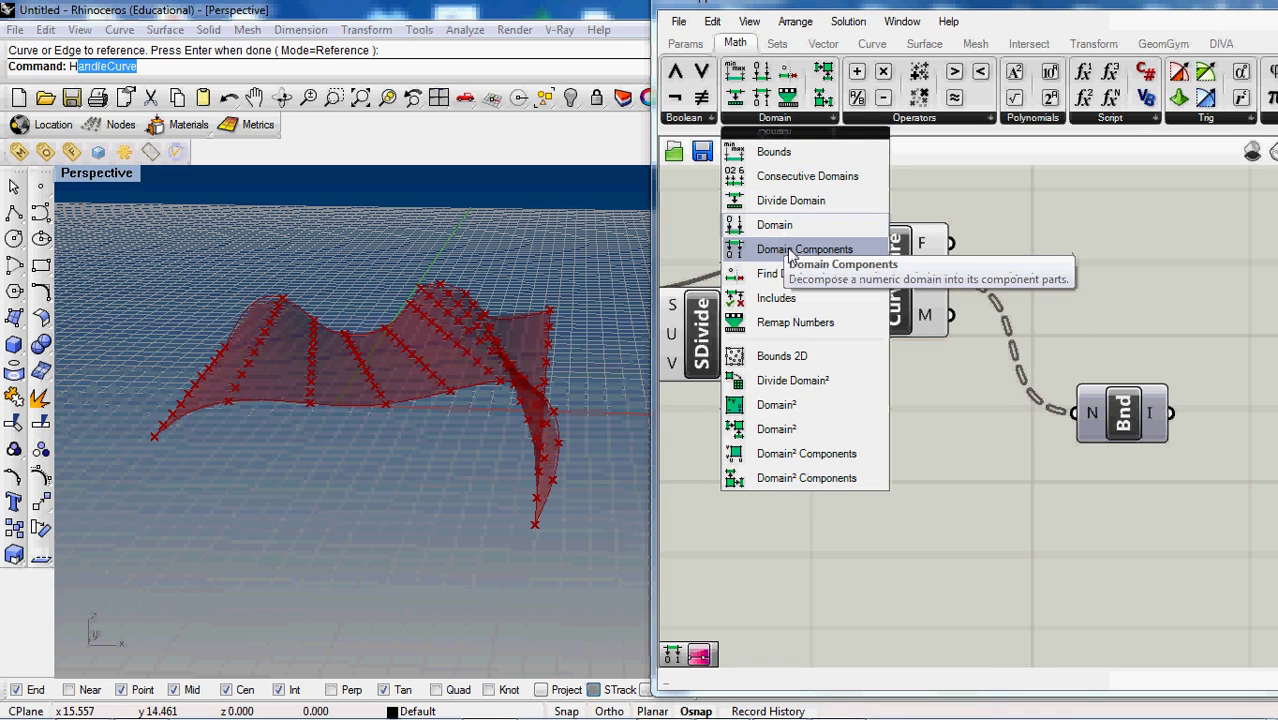
drag(1168, 437, 1240, 437)
scroll(1051, 278, down, 1)
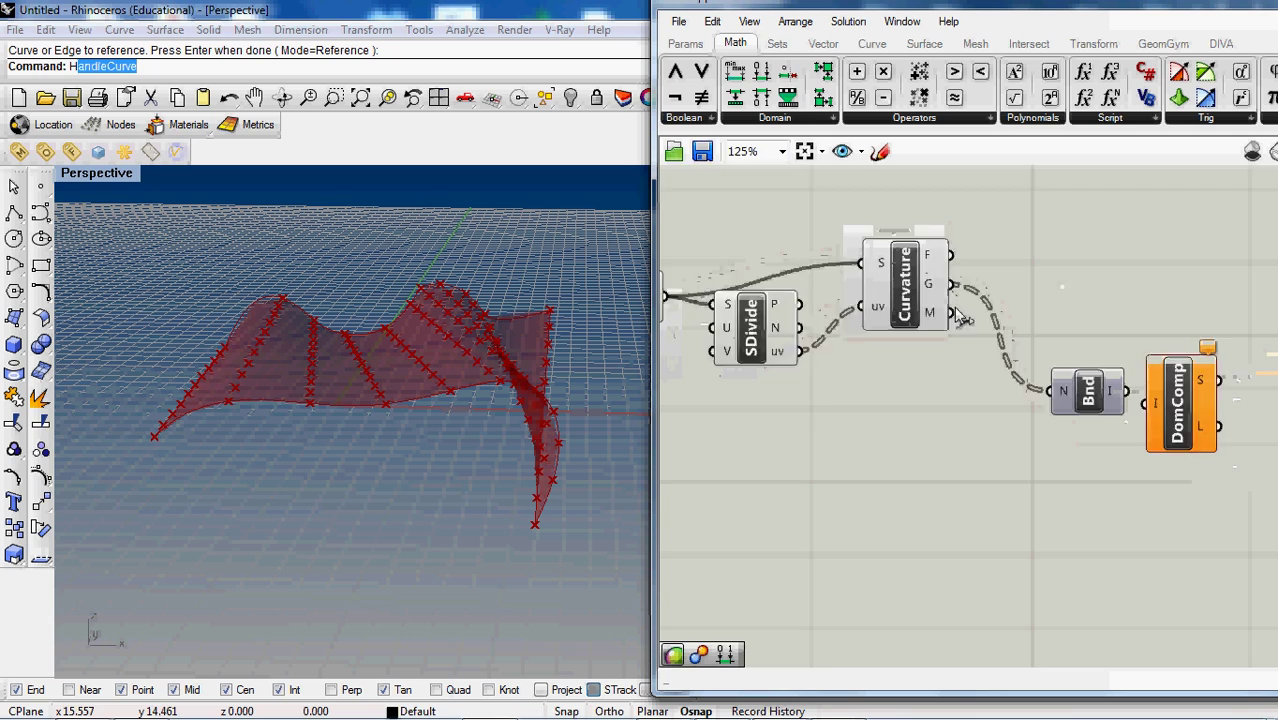
scroll(1115, 390, up, 1)
click(1115, 390)
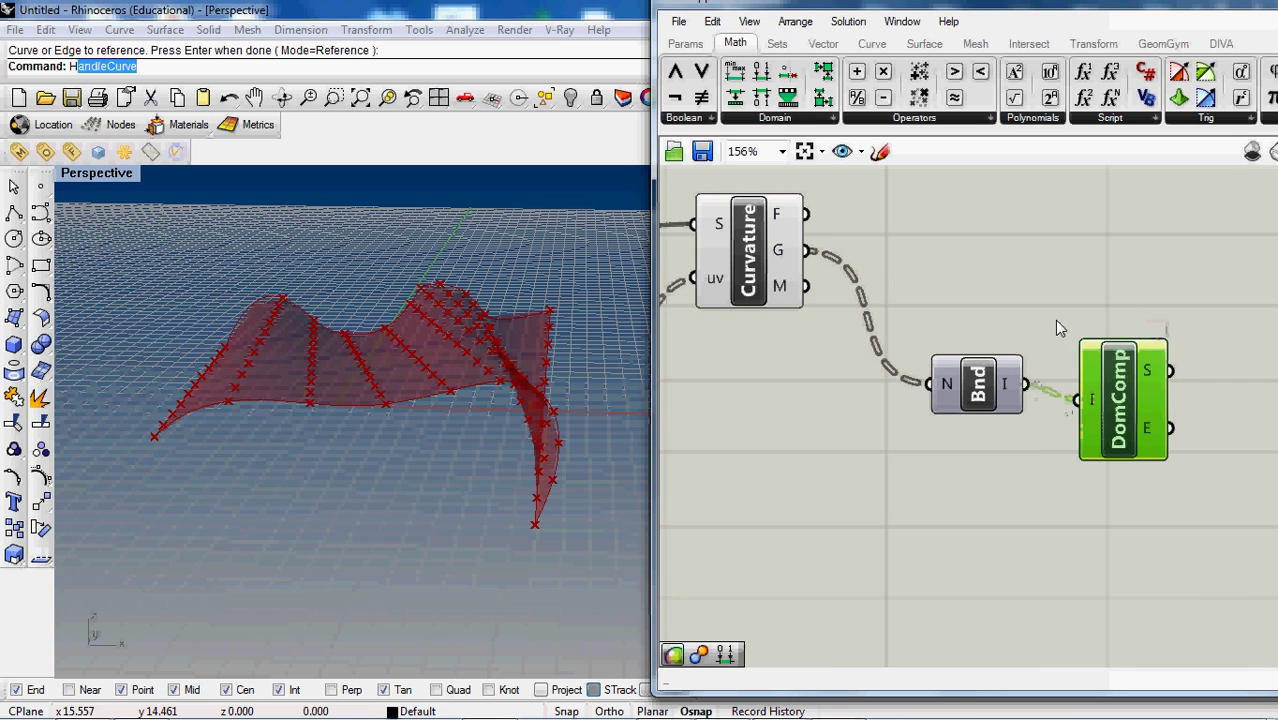
drag(1024, 384, 1047, 400)
scroll(800, 280, down, 2)
scroll(801, 283, down, 1)
click(686, 43)
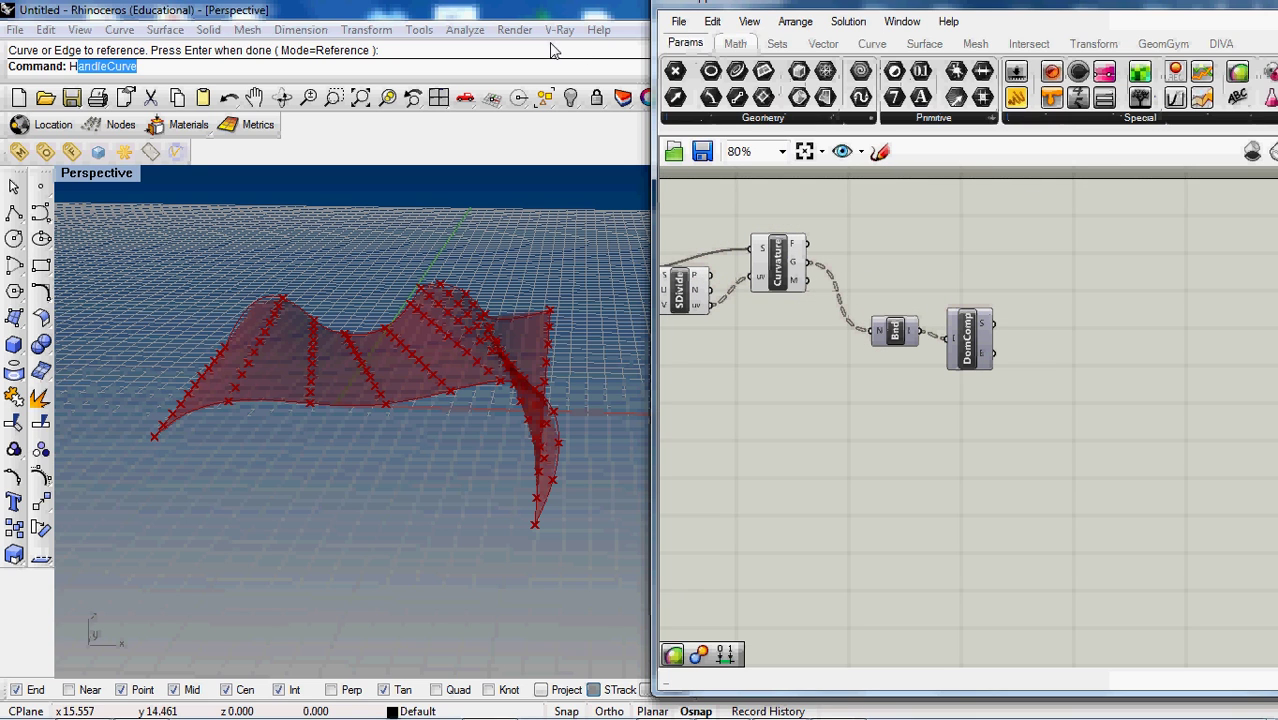
Step: Place a Gradient component from Params > Special on the canvas
click(1085, 118)
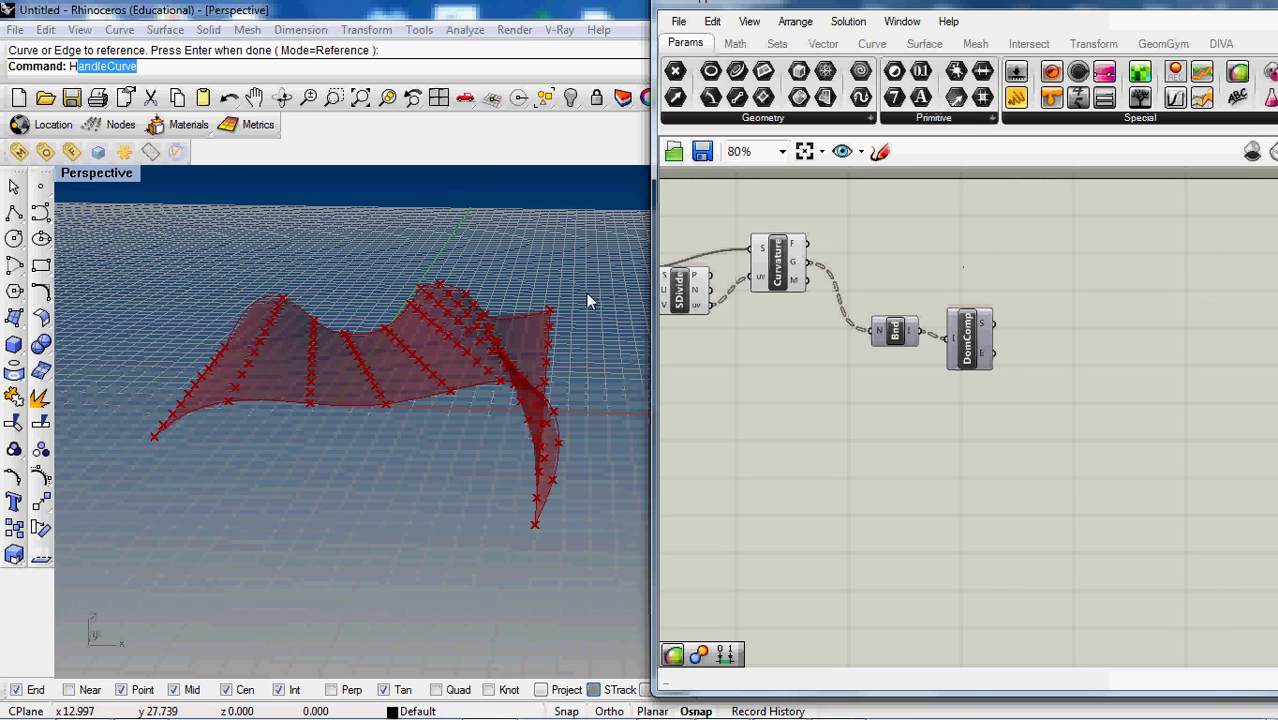
mouse_move(586, 293)
right_down()
mouse_move(552, 293)
mouse_move(531, 334)
right_up()
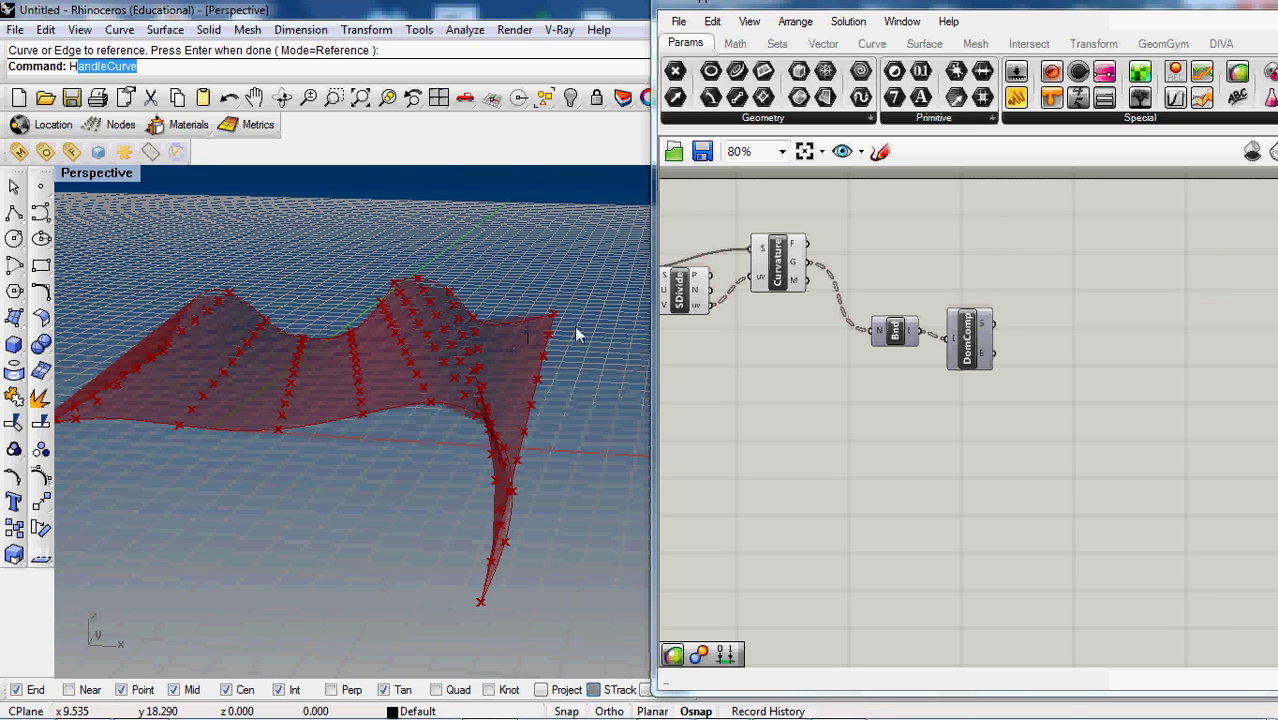
scroll(1067, 258, down, 2)
scroll(1096, 286, up, 1)
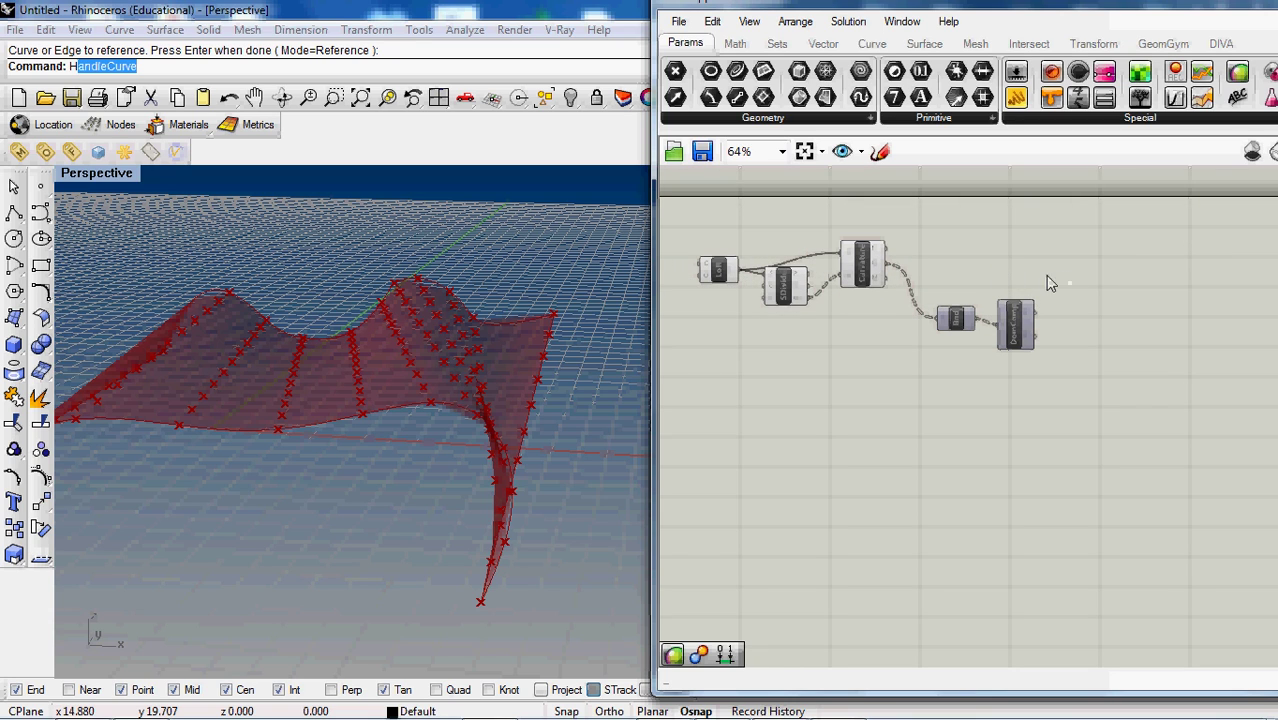
scroll(935, 252, up, 1)
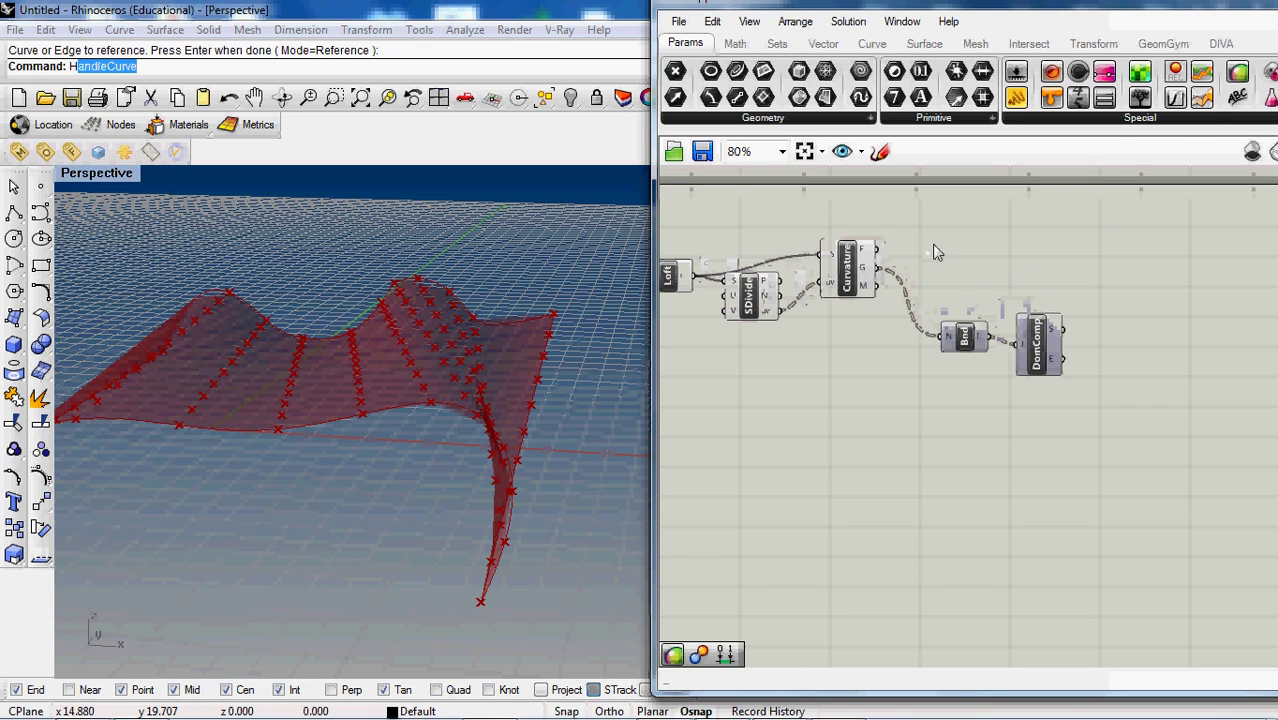
click(1110, 125)
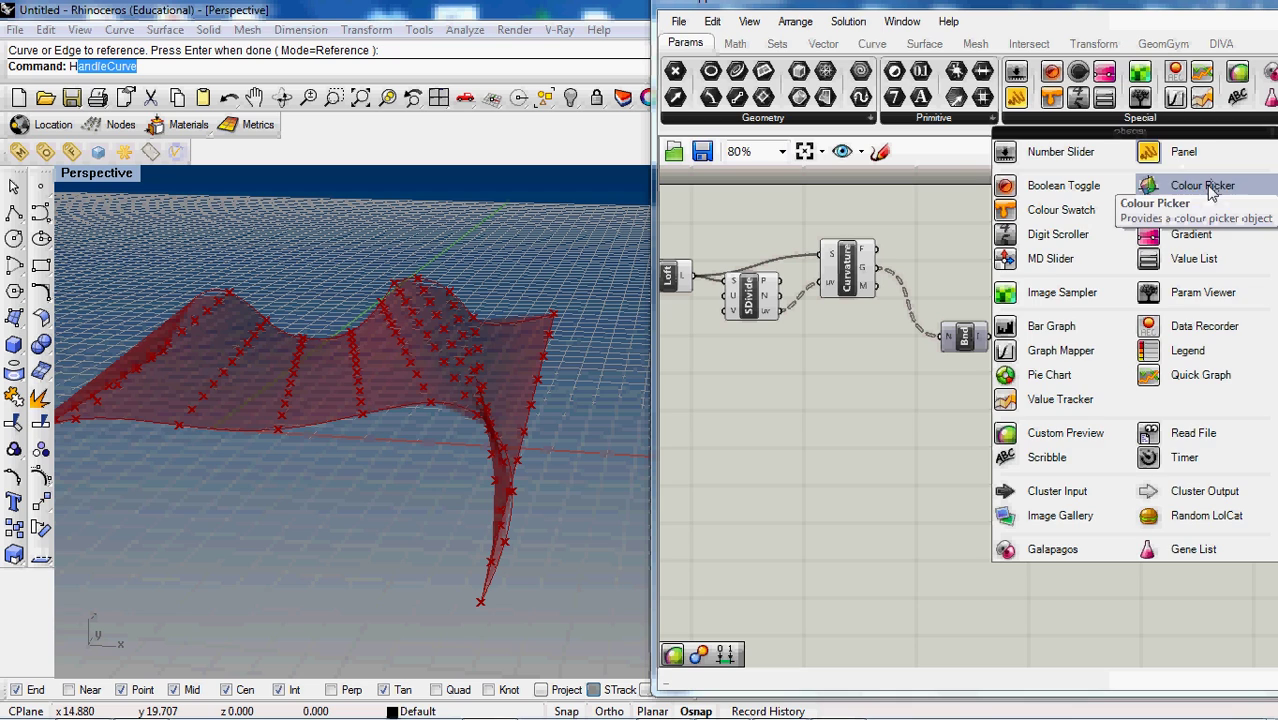
mouse_move(1148, 236)
mouse_down()
mouse_move(1160, 365)
mouse_move(1200, 358)
mouse_up()
scroll(1008, 306, down, 1)
scroll(1008, 306, up, 2)
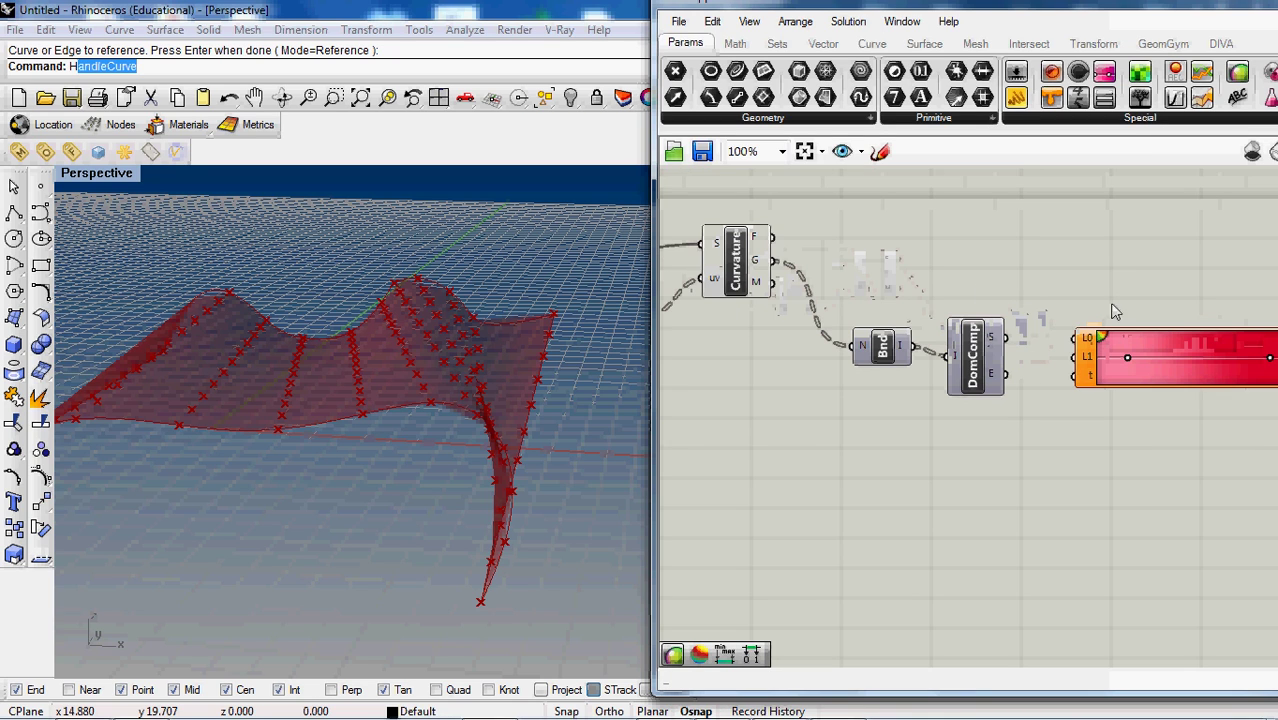
Step: Wire DomComp's start to L0, its end to L1, and Gaussian curvature to t
drag(1005, 337, 1075, 340)
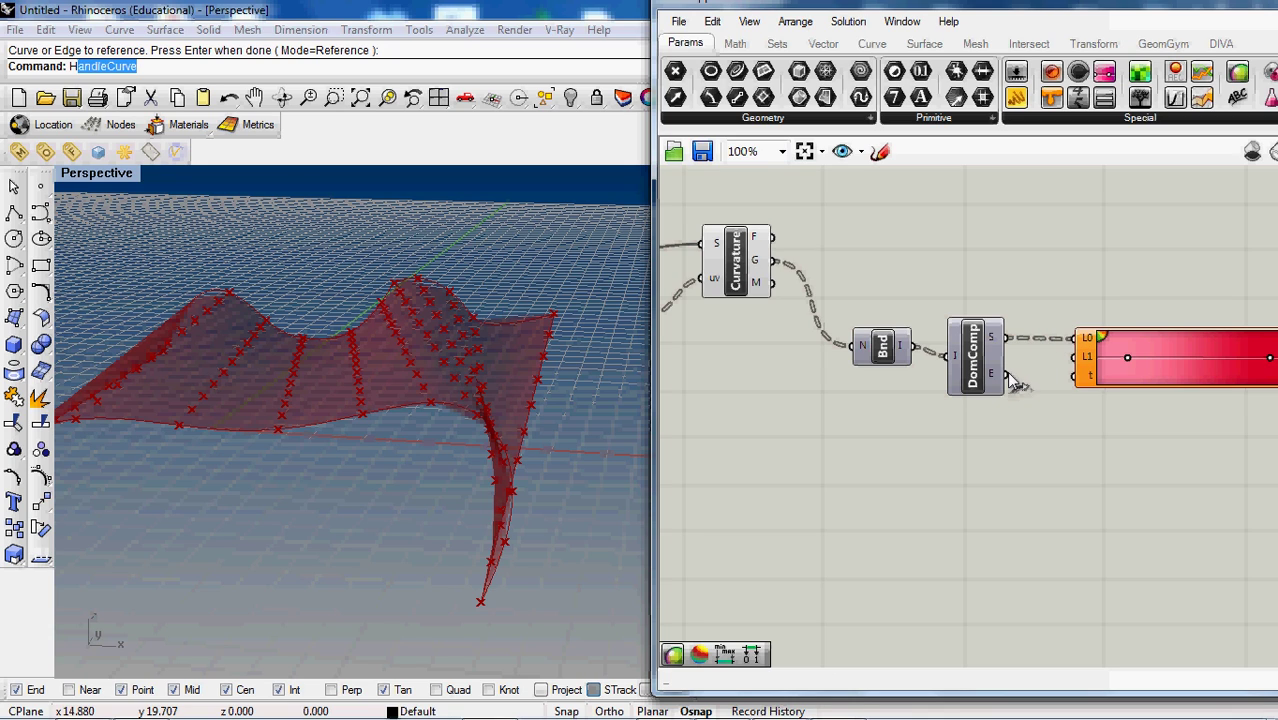
drag(1007, 372, 1074, 359)
drag(781, 270, 1094, 362)
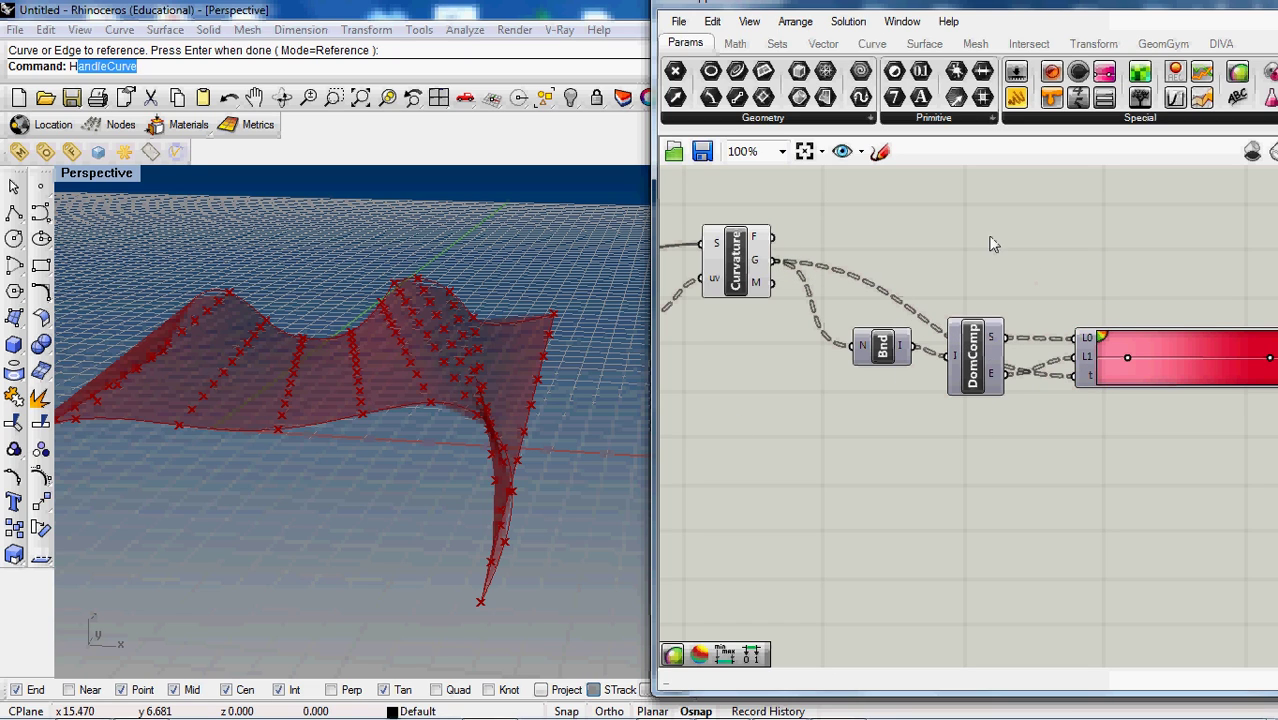
Step: Place a Custom Preview component from Params > Special on the canvas
click(1080, 117)
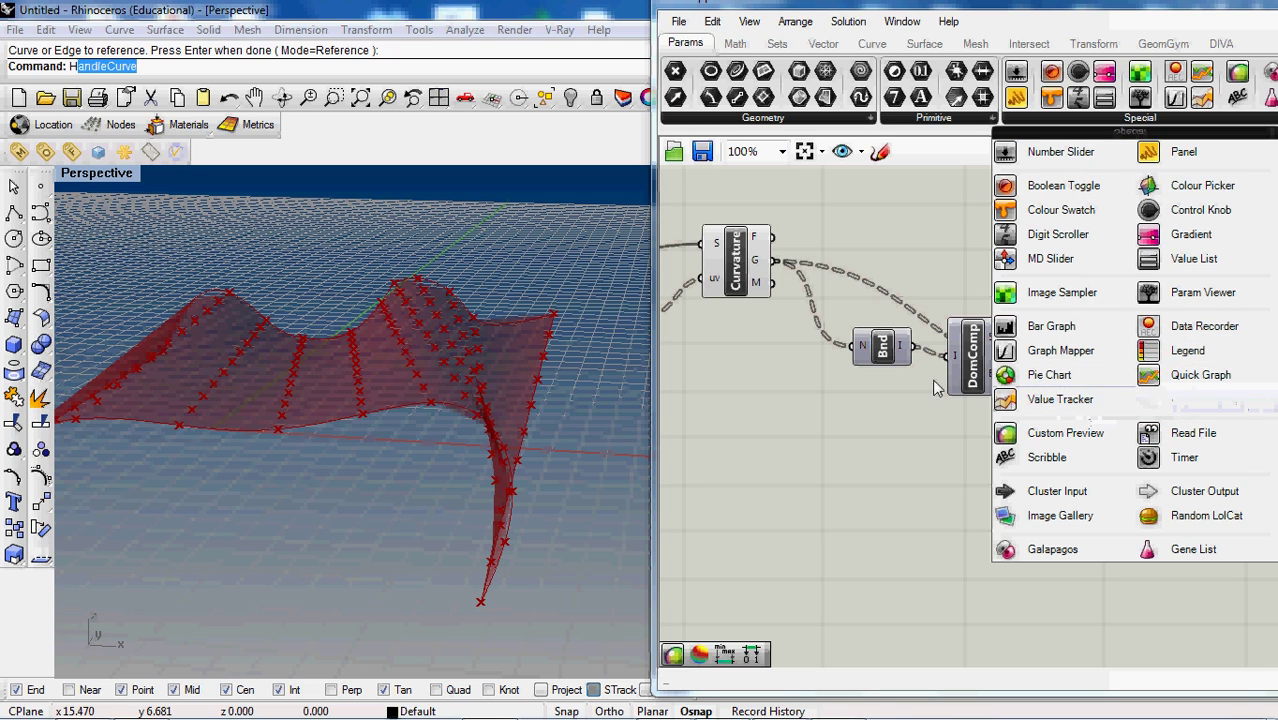
scroll(939, 235, down, 1)
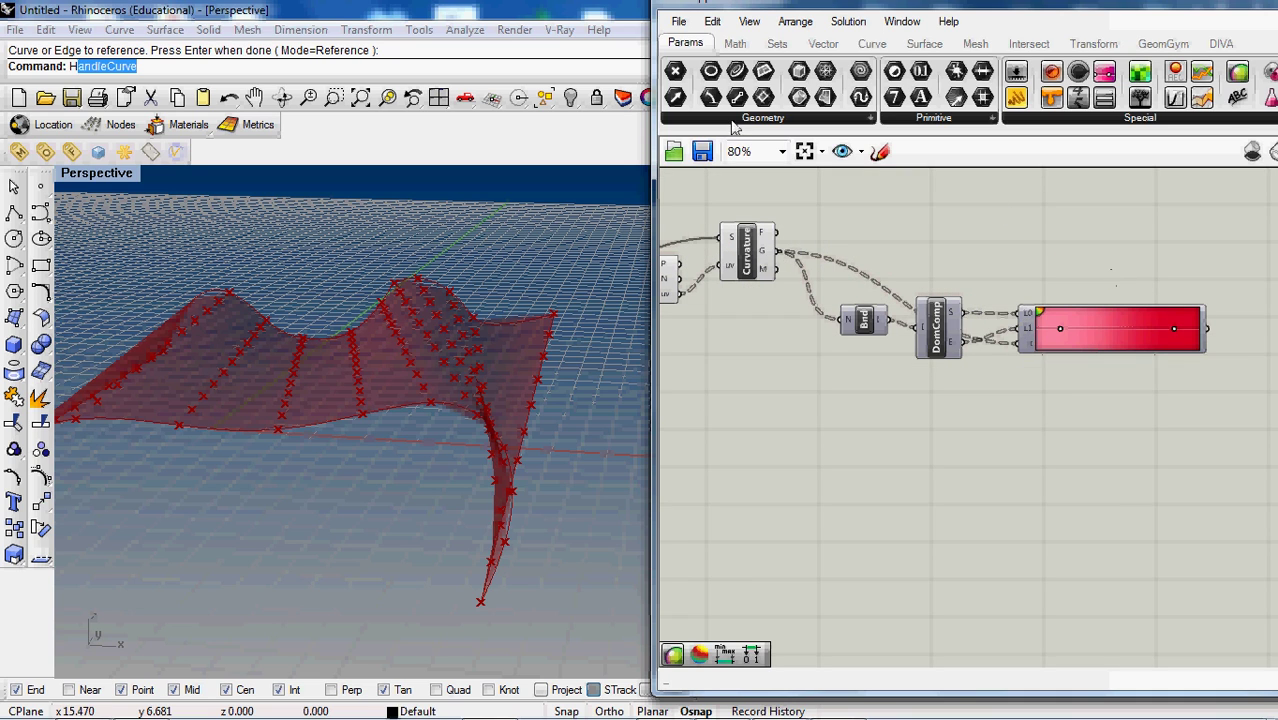
click(1082, 118)
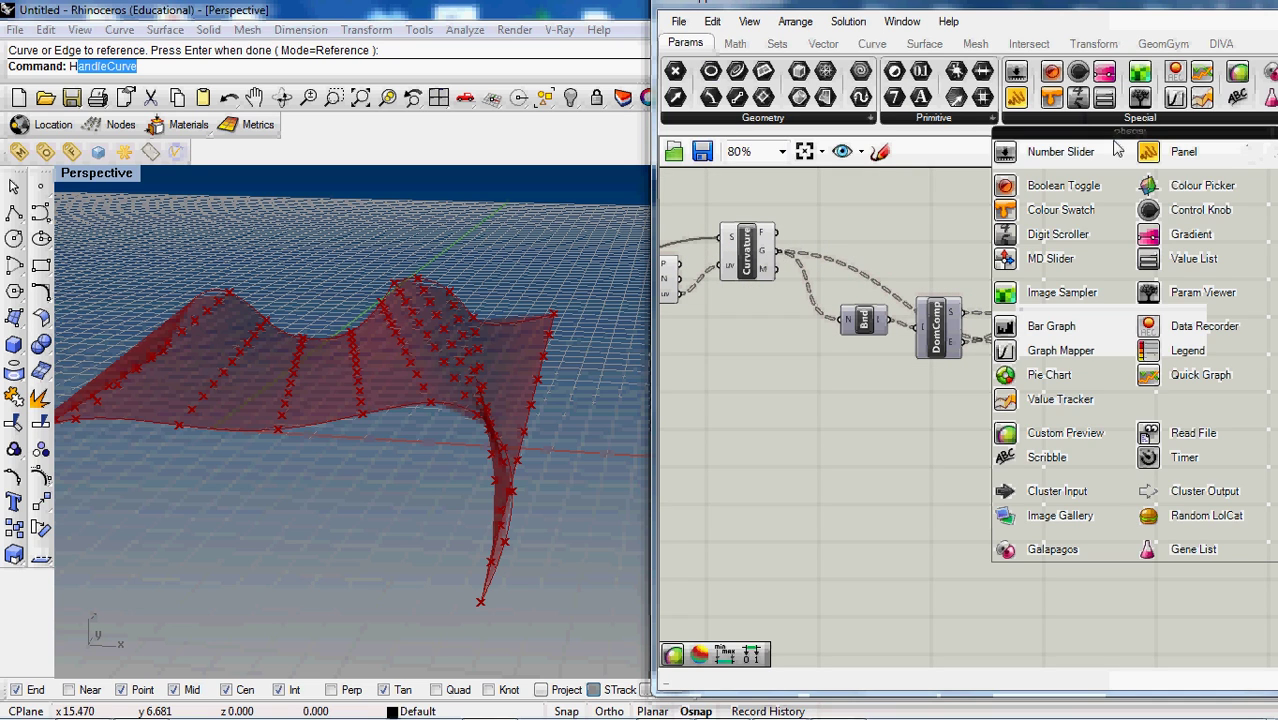
click(1068, 432)
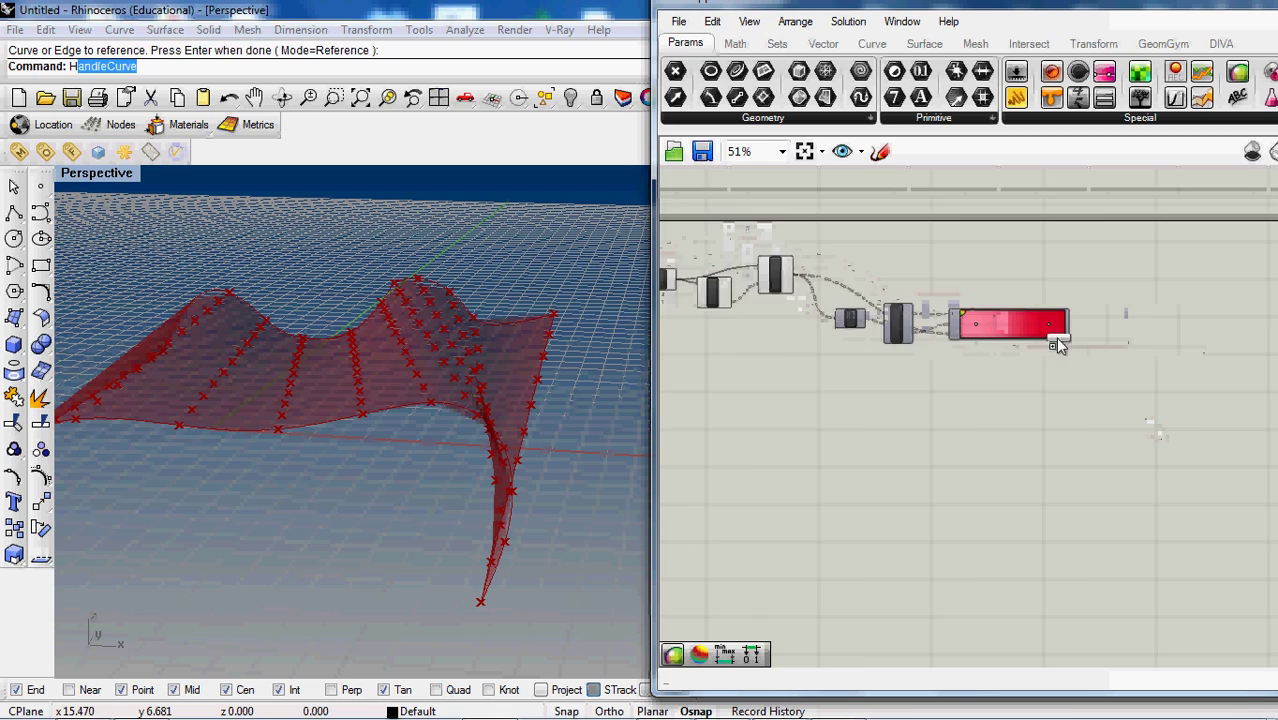
click(1093, 352)
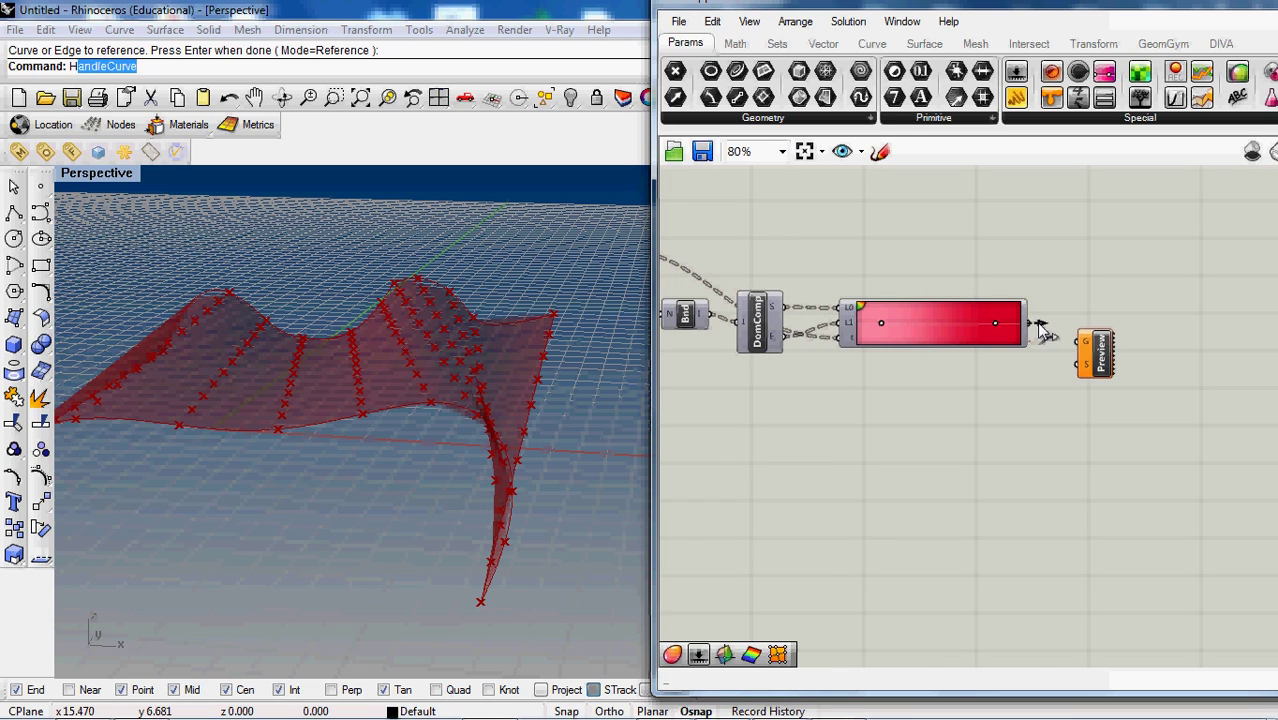
Step: Feed the gradient colours as shader and SDivide points as geometry, then move the preview above the gradient
drag(1038, 326, 1078, 384)
scroll(1136, 348, down, 2)
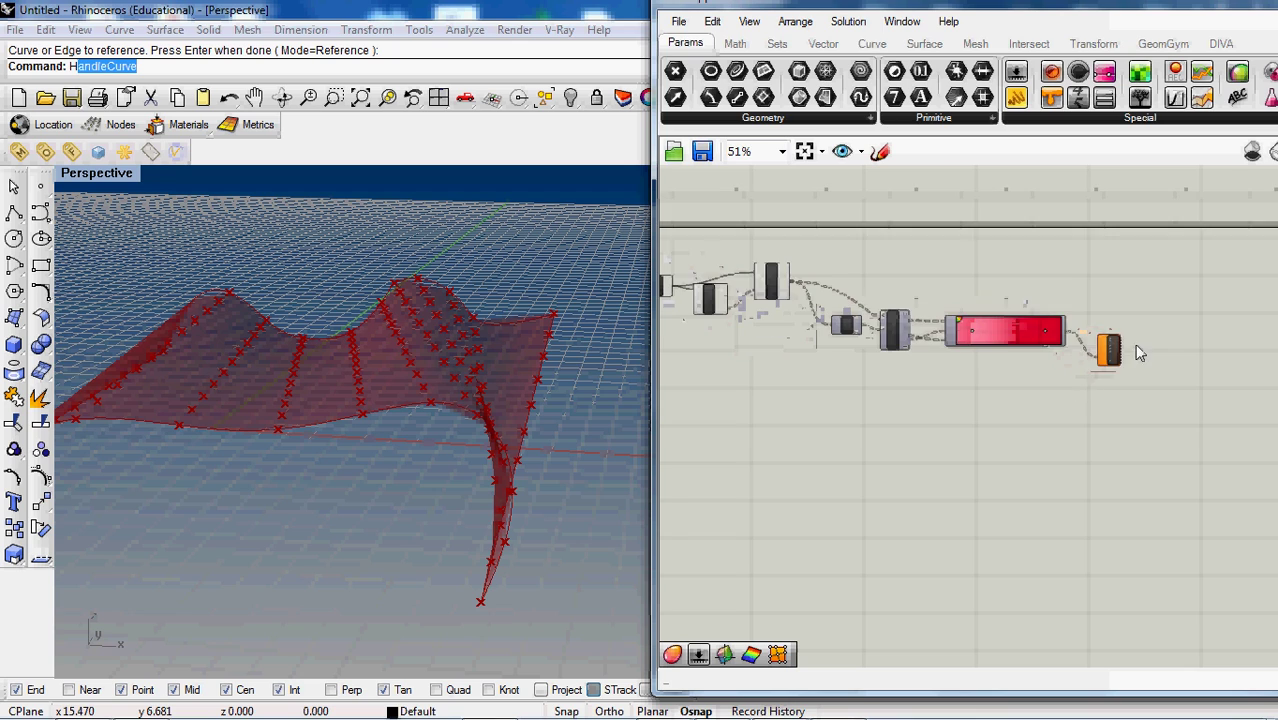
scroll(1200, 338, up, 2)
scroll(1207, 336, down, 1)
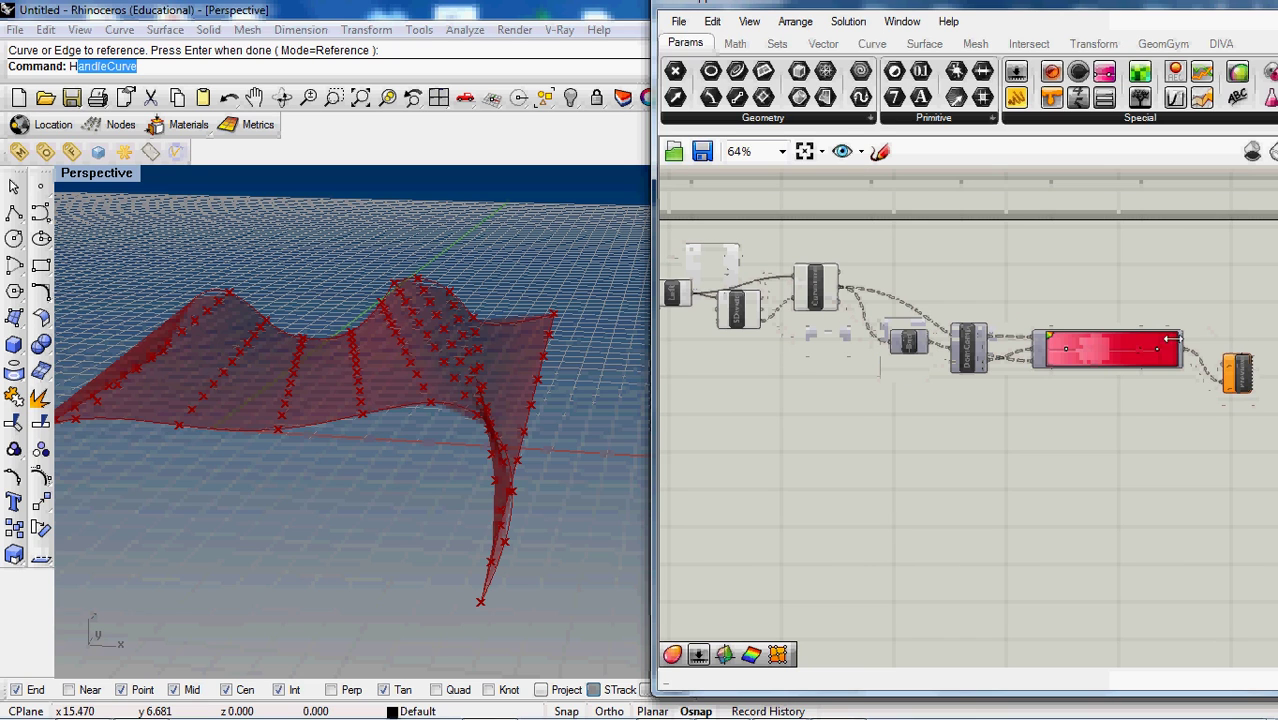
drag(770, 308, 1222, 370)
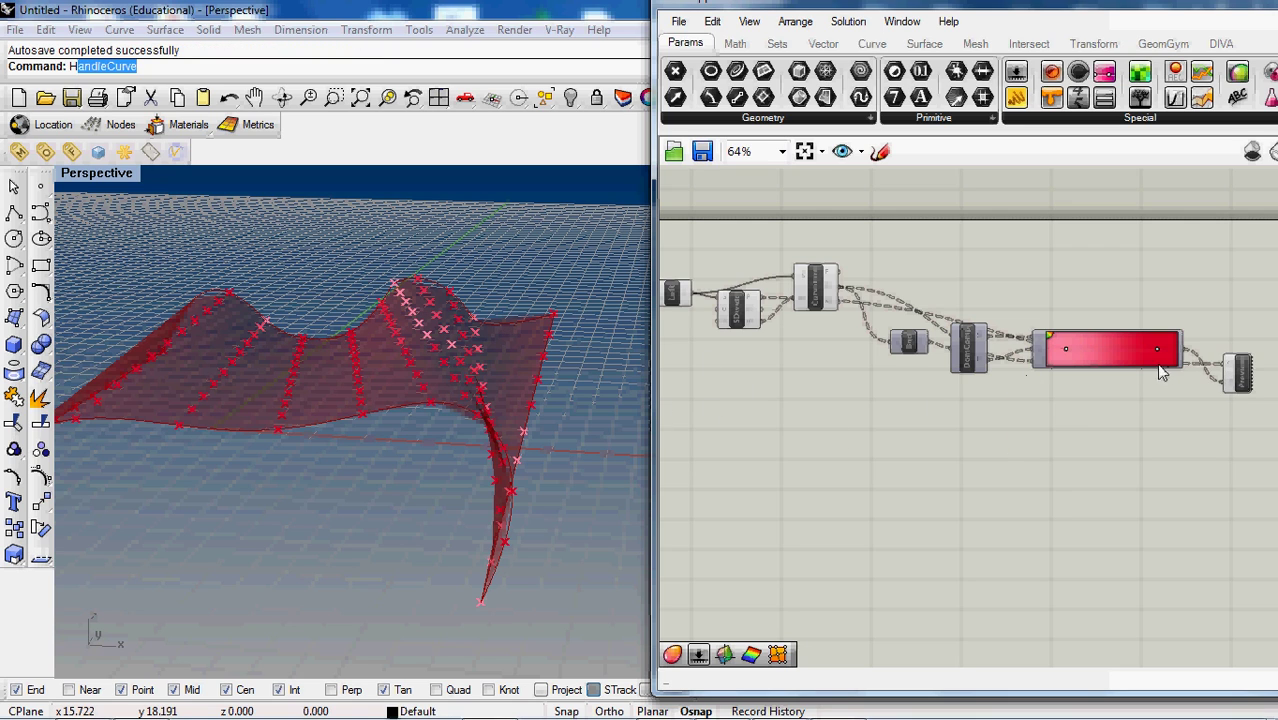
drag(1240, 375, 1230, 312)
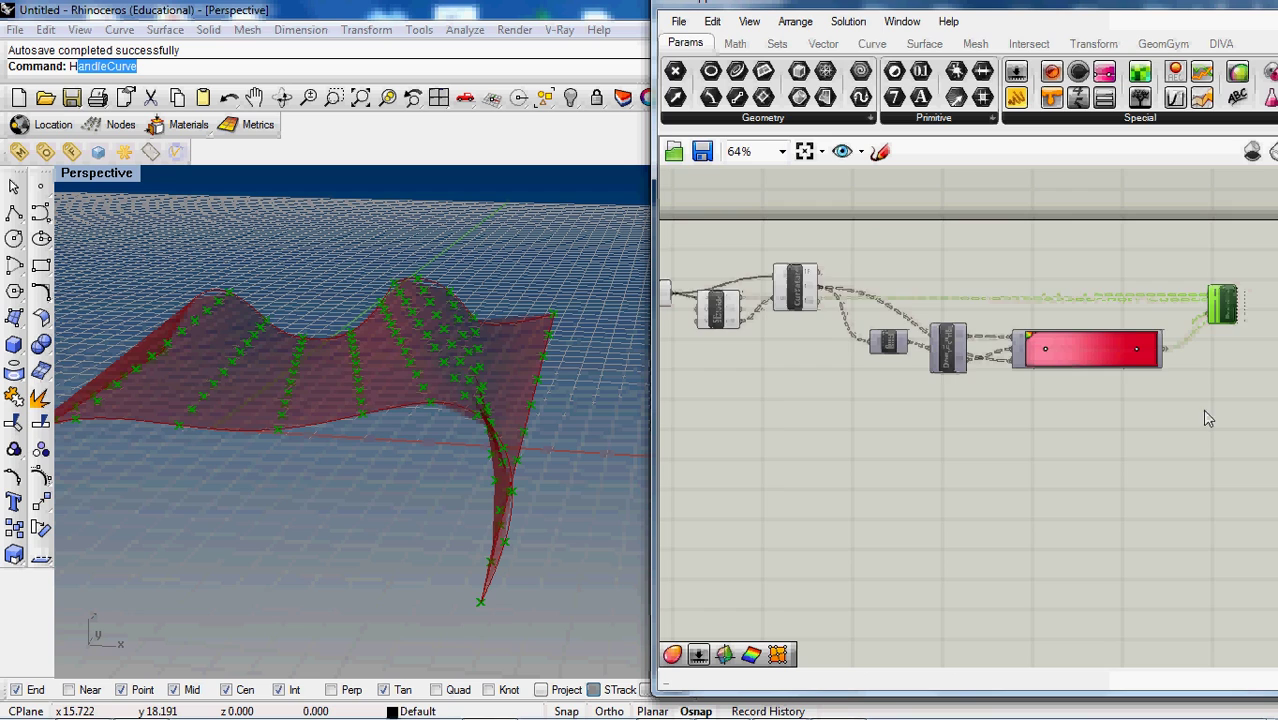
scroll(1000, 320, down, 1)
scroll(757, 318, up, 2)
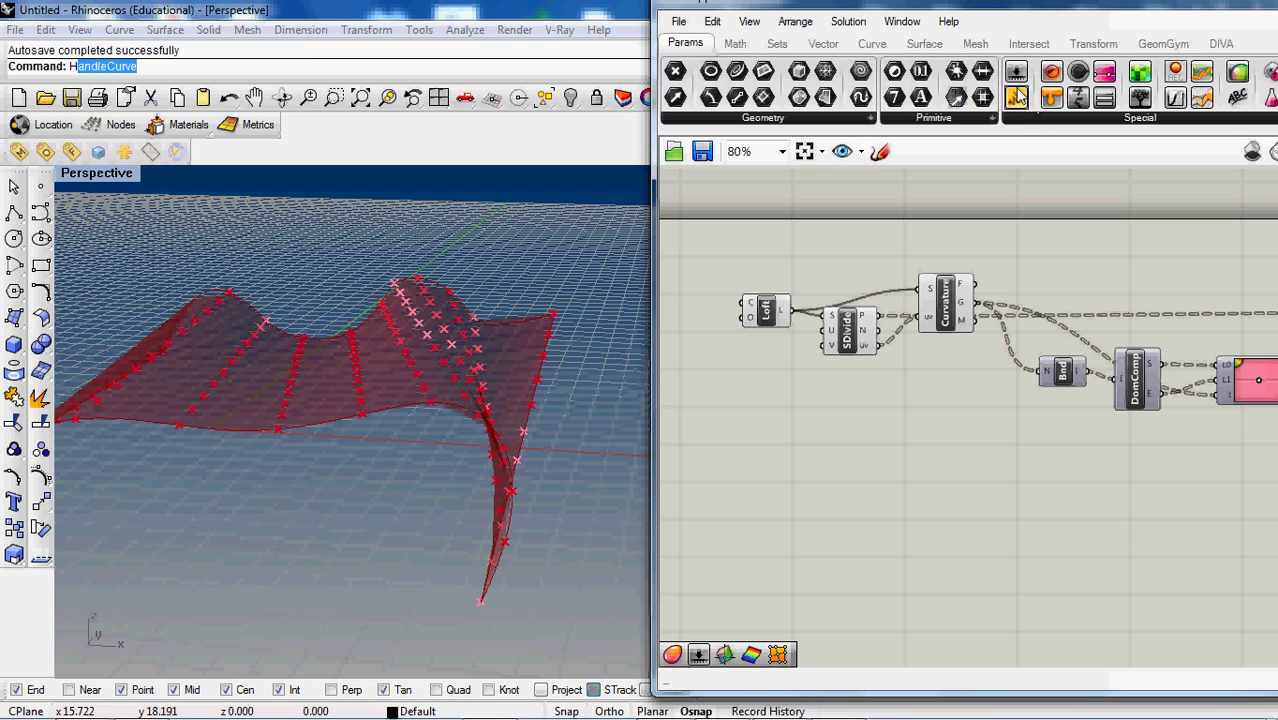
Step: Add an integer slider with max 100 wired to SDivide's U count, set to 44
drag(728, 362, 725, 364)
scroll(713, 392, up, 1)
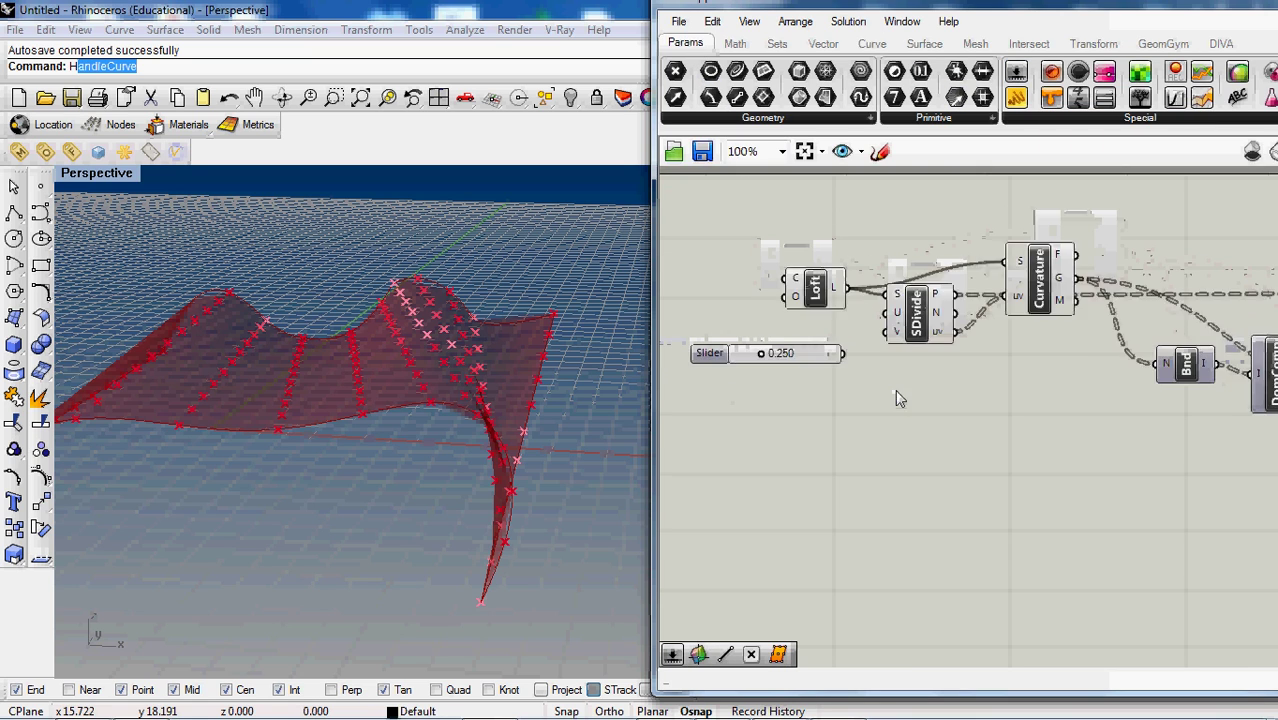
scroll(747, 362, up, 1)
right_click(732, 358)
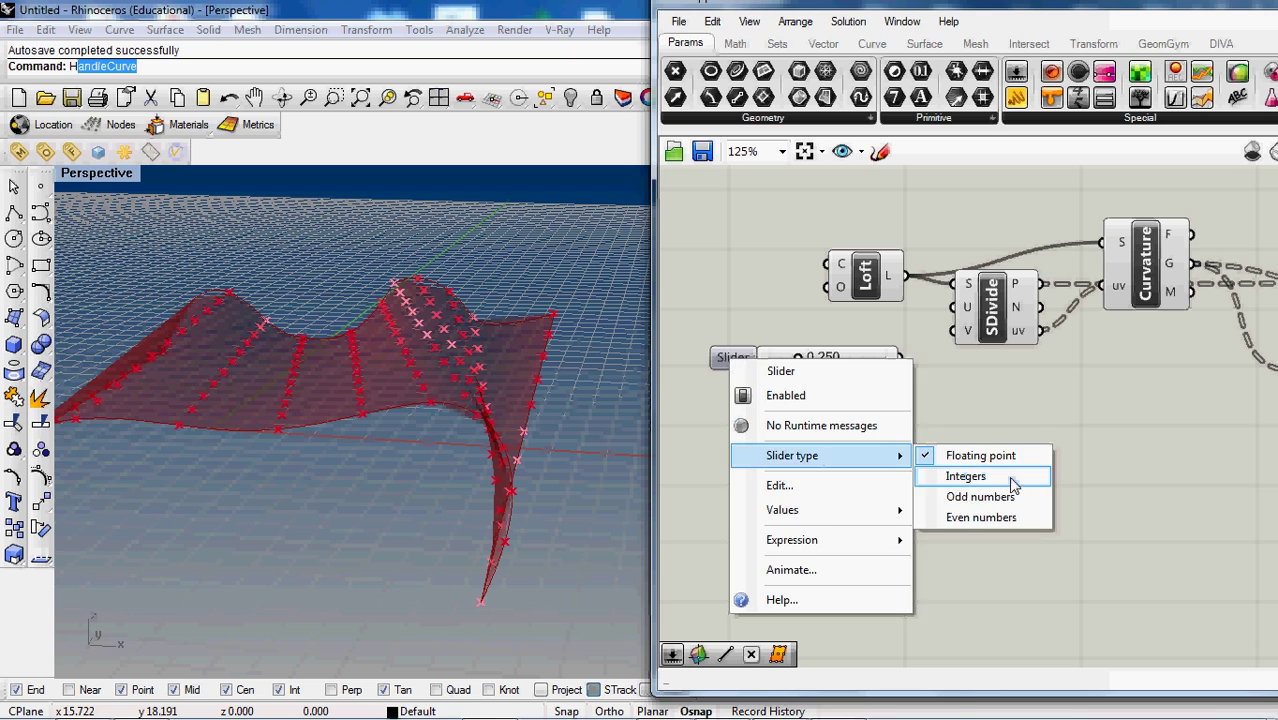
click(975, 478)
right_click(747, 362)
mouse_move(798, 509)
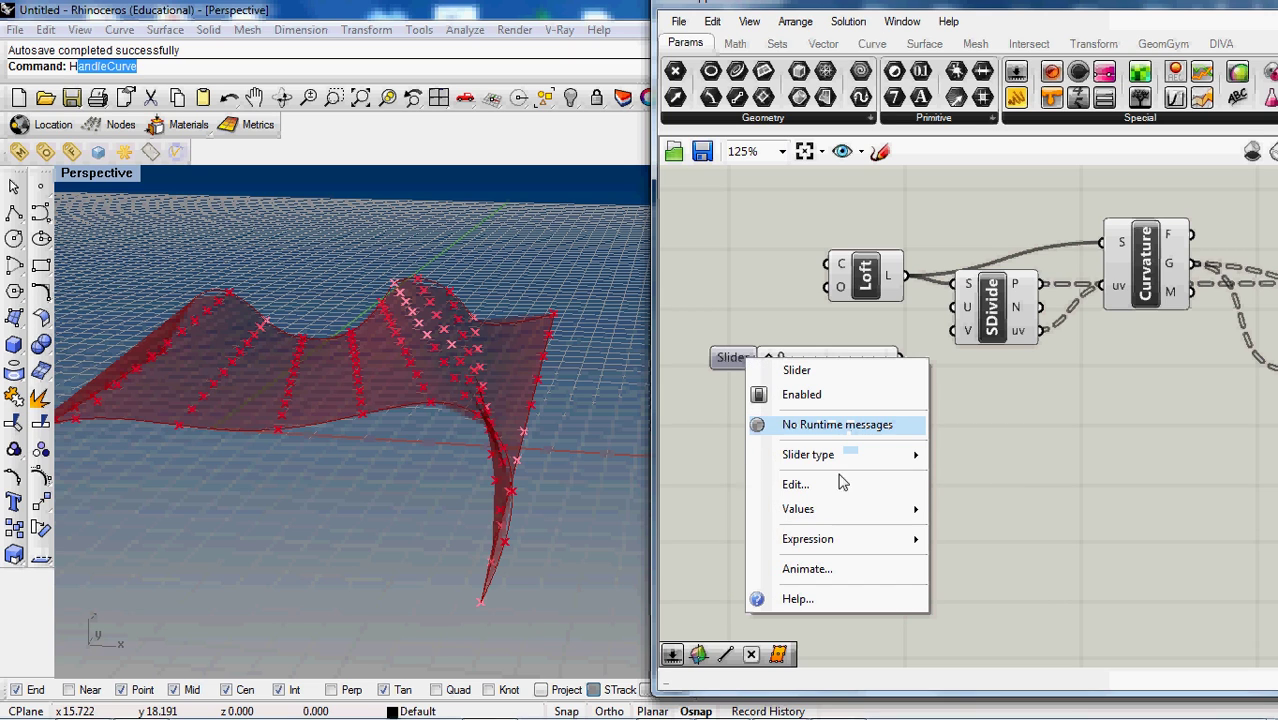
click(1060, 531)
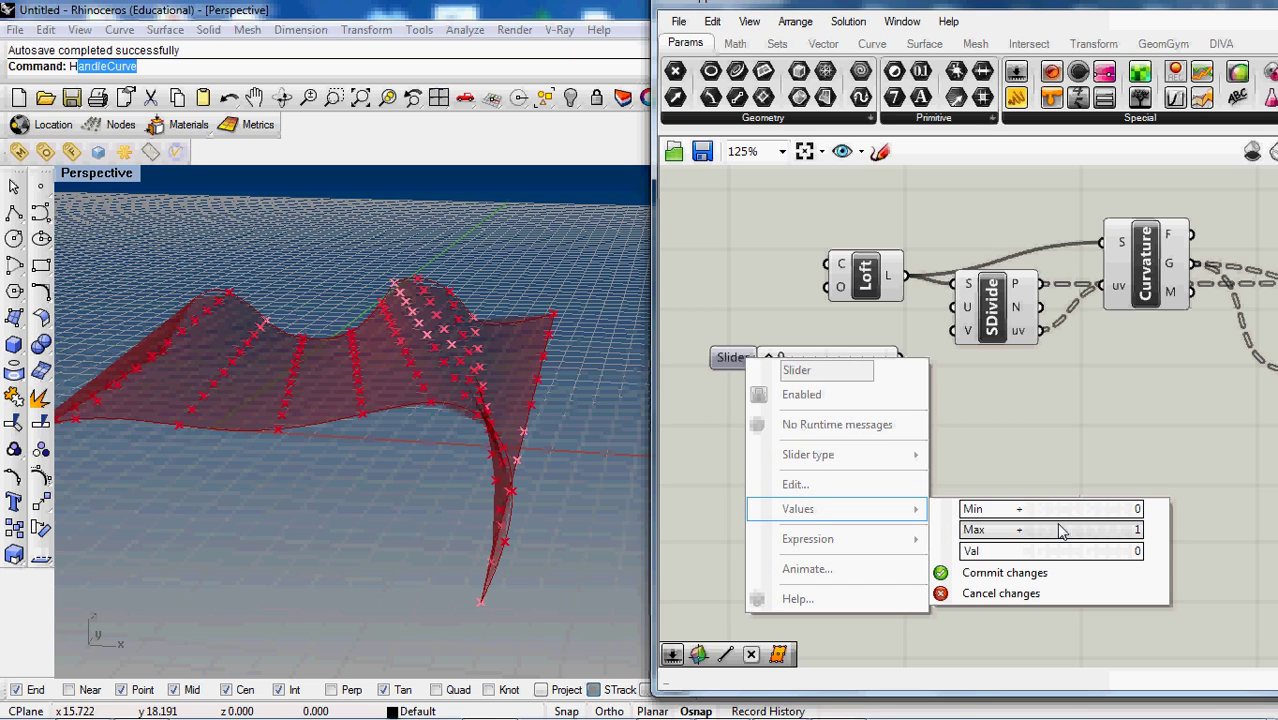
click(1060, 530)
text(00)
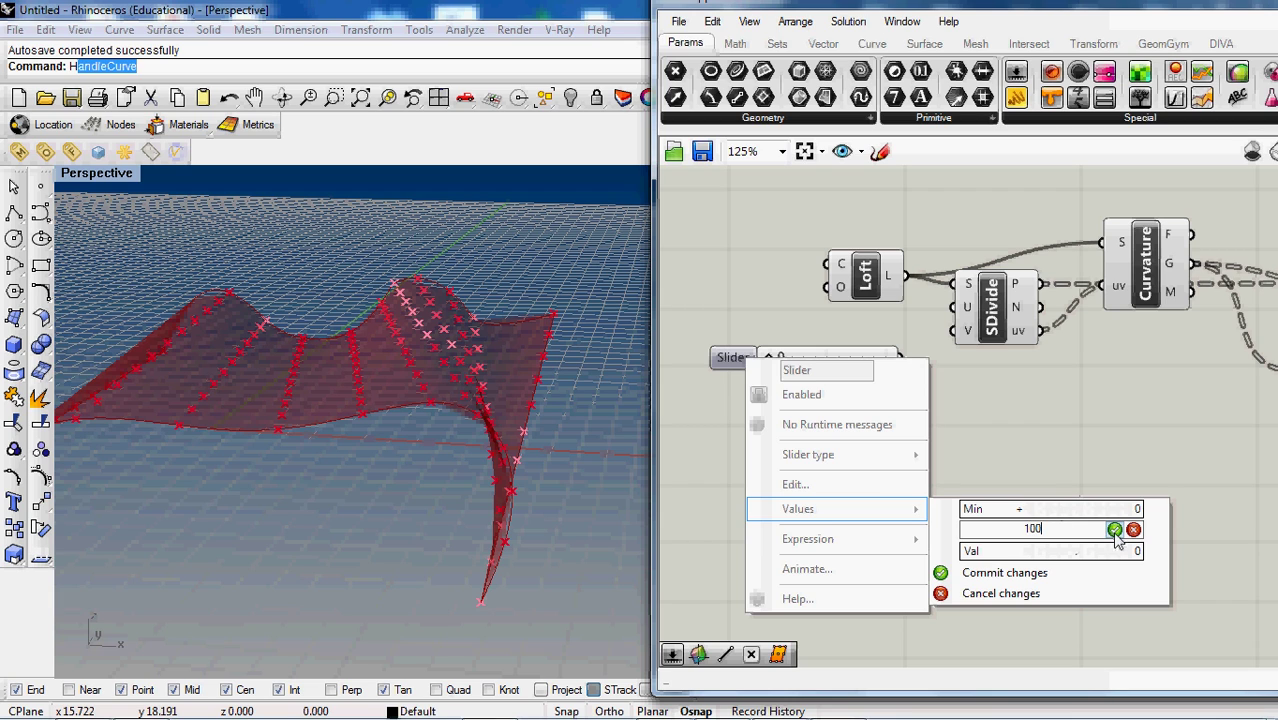
click(1114, 530)
click(1005, 571)
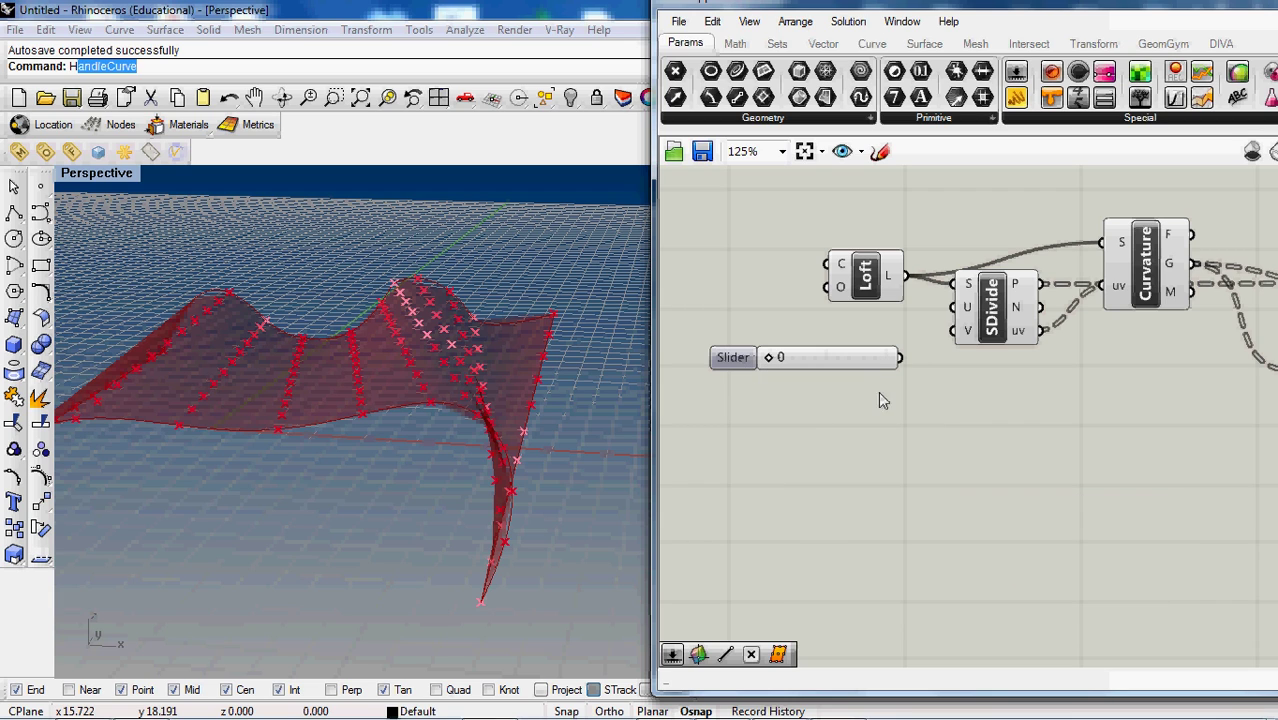
double_click(903, 362)
drag(900, 358, 943, 318)
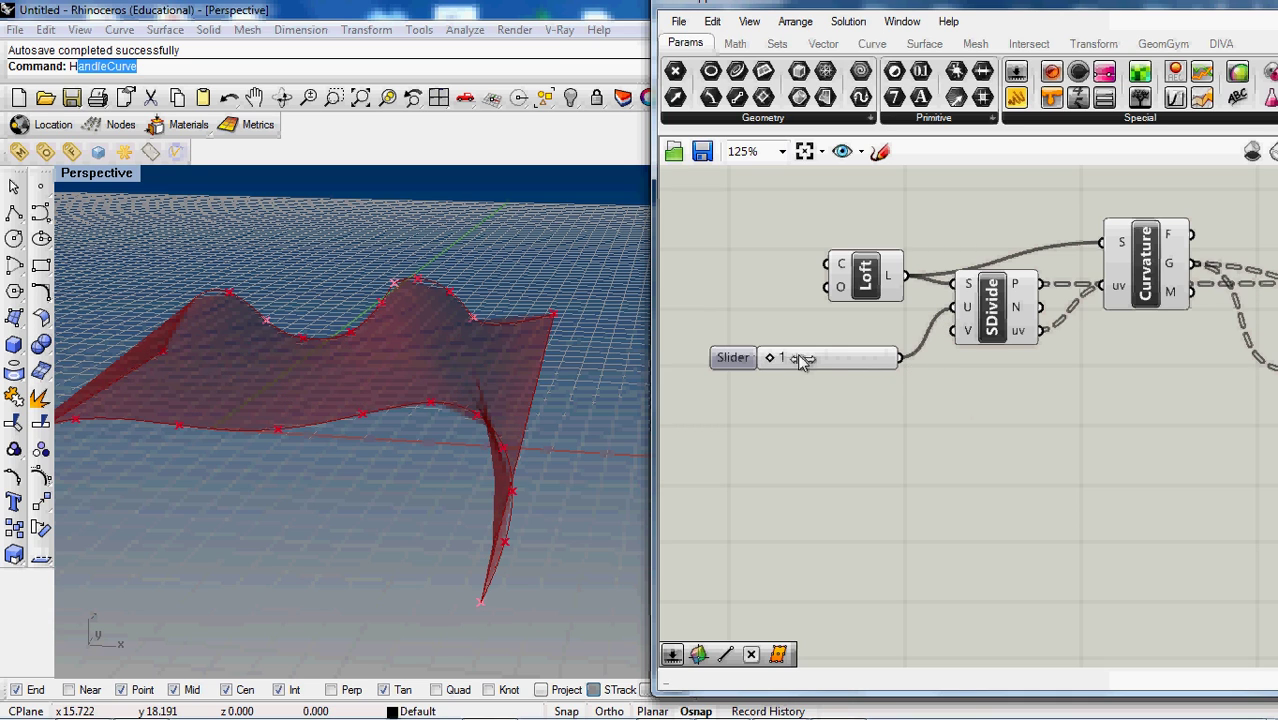
drag(785, 358, 835, 358)
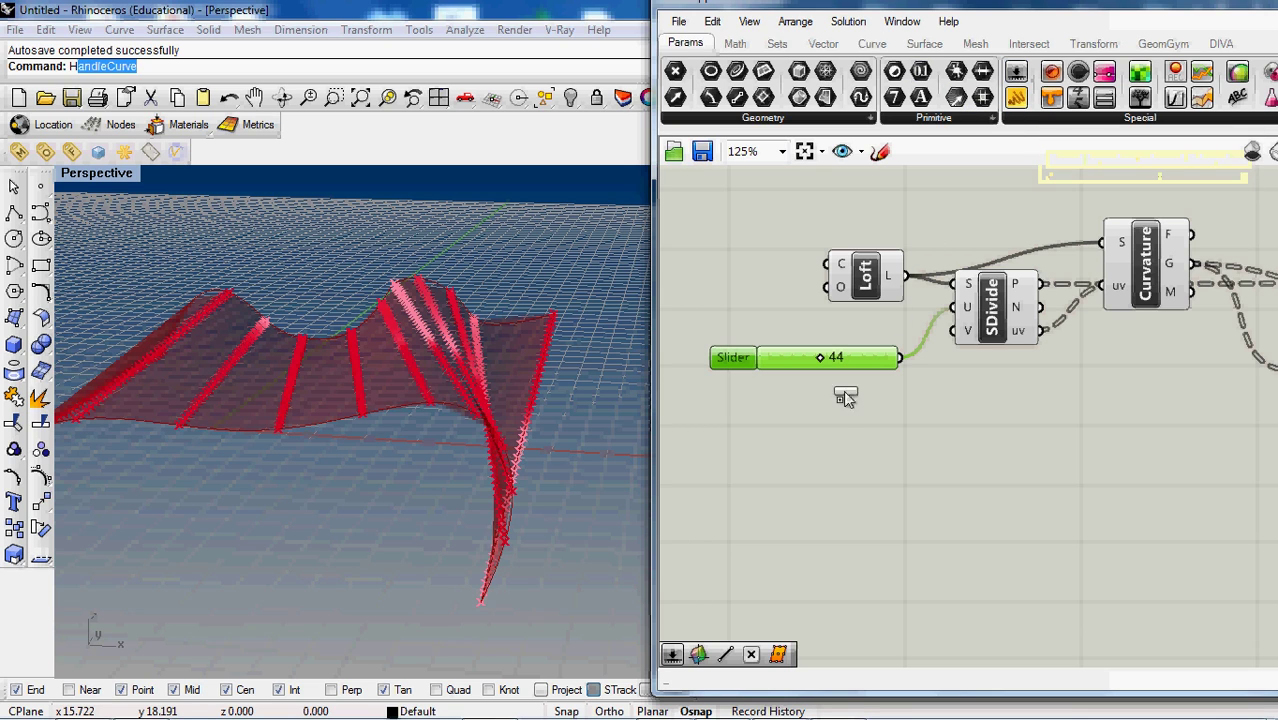
Step: Add a second integer slider with max 100 and wire it to SDivide's V count
drag(845, 395, 822, 430)
right_click(792, 415)
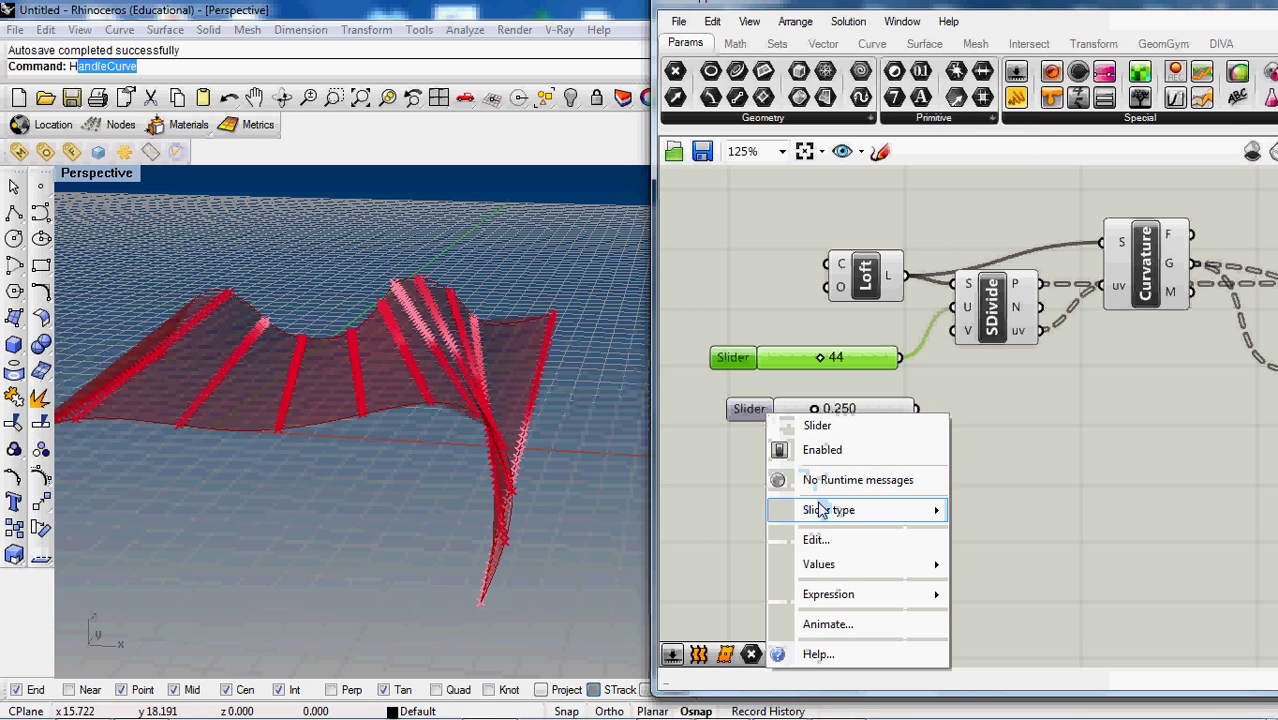
click(980, 537)
right_click(760, 413)
mouse_move(818, 565)
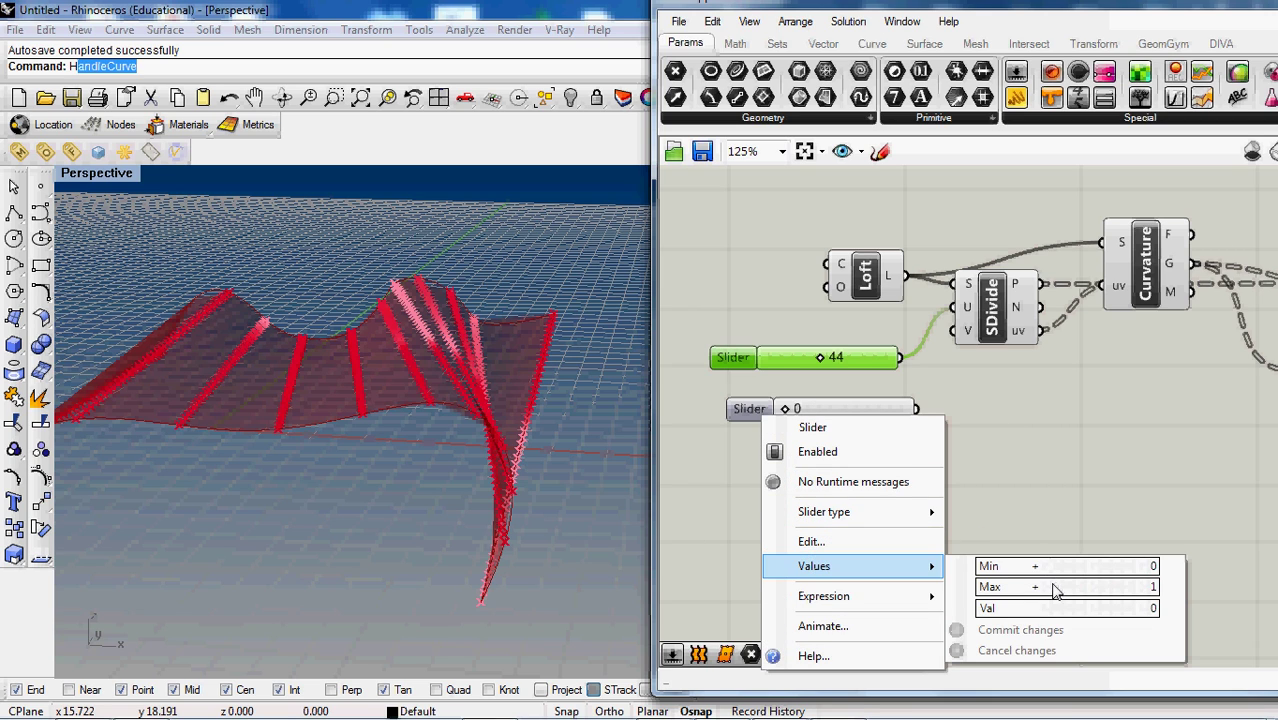
click(1055, 588)
text(1)
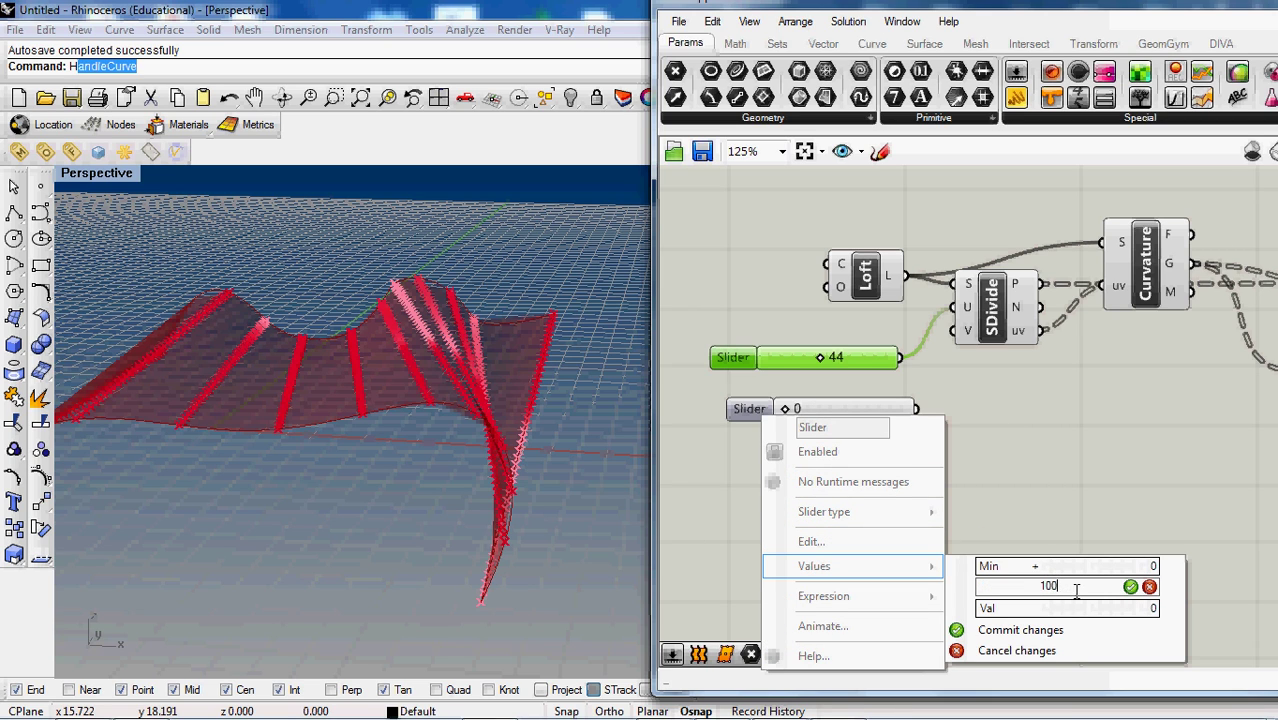
click(1048, 630)
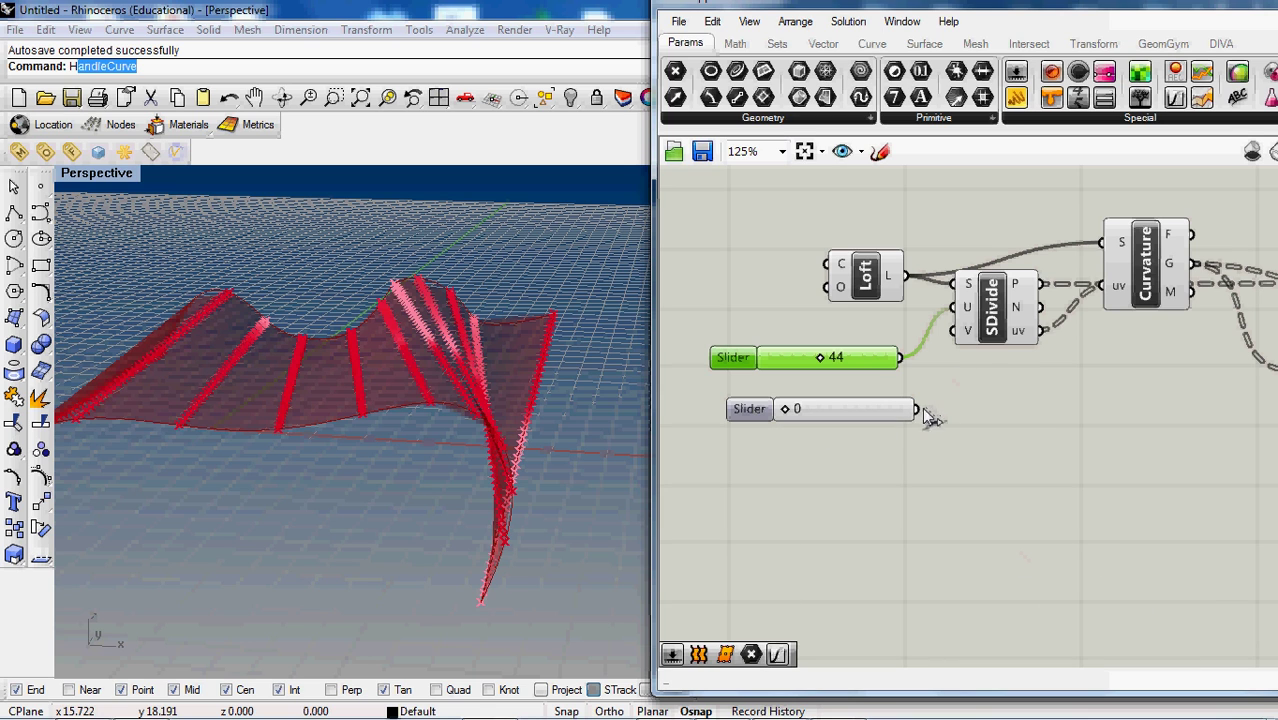
drag(916, 409, 953, 331)
Step: Set the V division slider to 33 and orbit to inspect the denser points
mouse_move(789, 408)
mouse_down()
mouse_move(843, 409)
mouse_move(831, 362)
mouse_up()
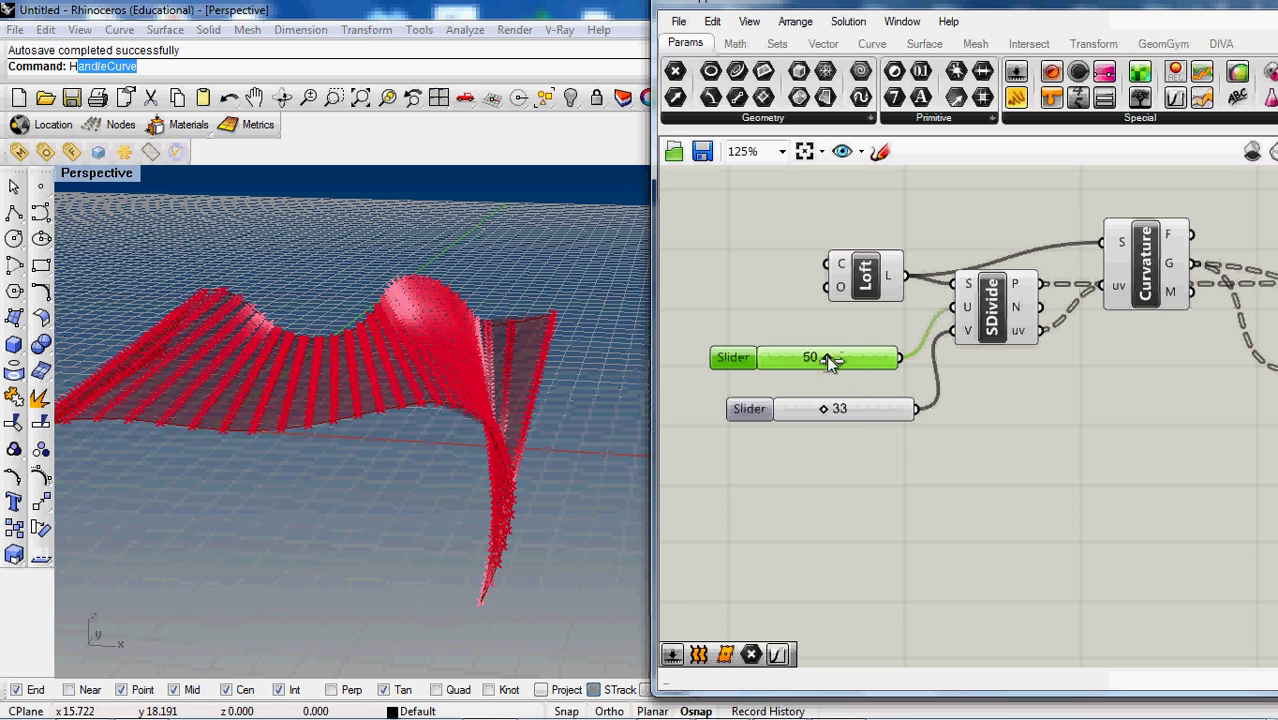
mouse_move(560, 290)
right_down()
mouse_move(418, 272)
mouse_move(322, 285)
mouse_move(499, 285)
mouse_move(337, 313)
mouse_move(365, 234)
mouse_move(428, 265)
mouse_move(296, 262)
mouse_move(325, 242)
mouse_move(412, 292)
mouse_move(262, 271)
mouse_move(428, 262)
mouse_move(528, 294)
mouse_move(608, 277)
mouse_move(468, 322)
mouse_move(613, 337)
mouse_move(630, 380)
right_up()
Step: Drag the Gradient's middle colour stop left to about 28% of its range
scroll(1021, 451, down, 2)
scroll(907, 287, down, 2)
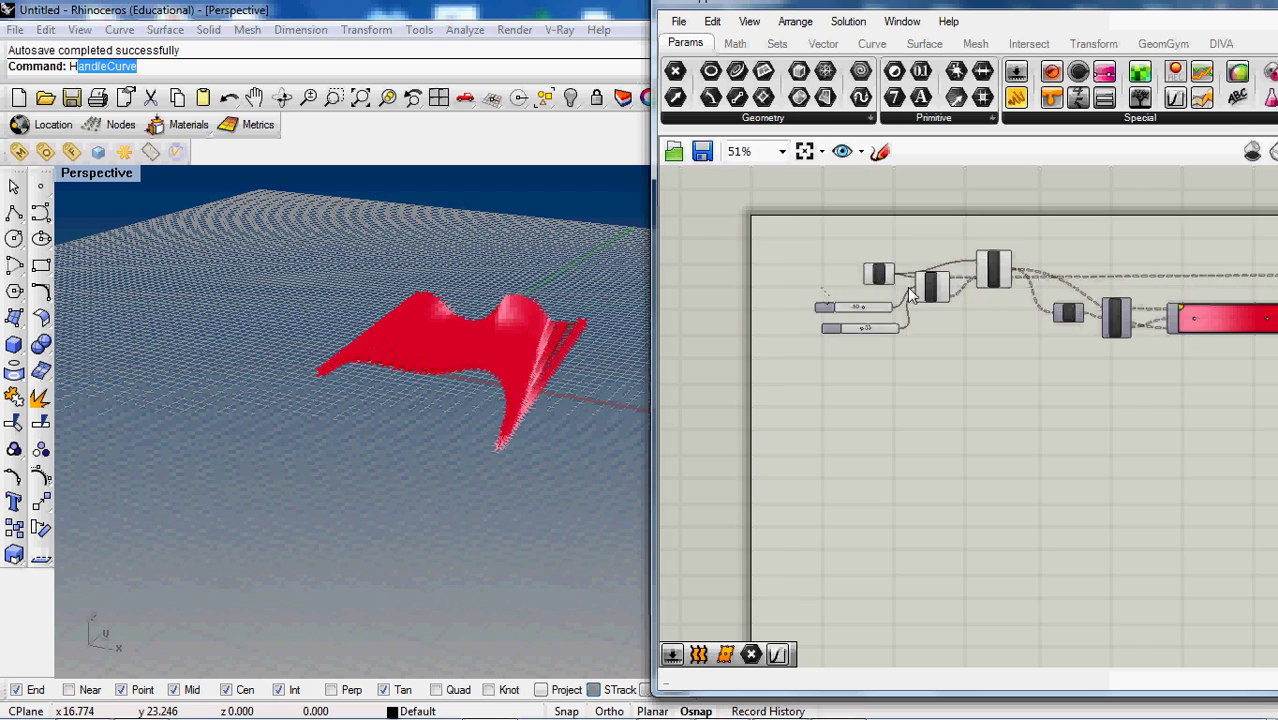
scroll(1084, 294, up, 1)
scroll(1116, 344, up, 2)
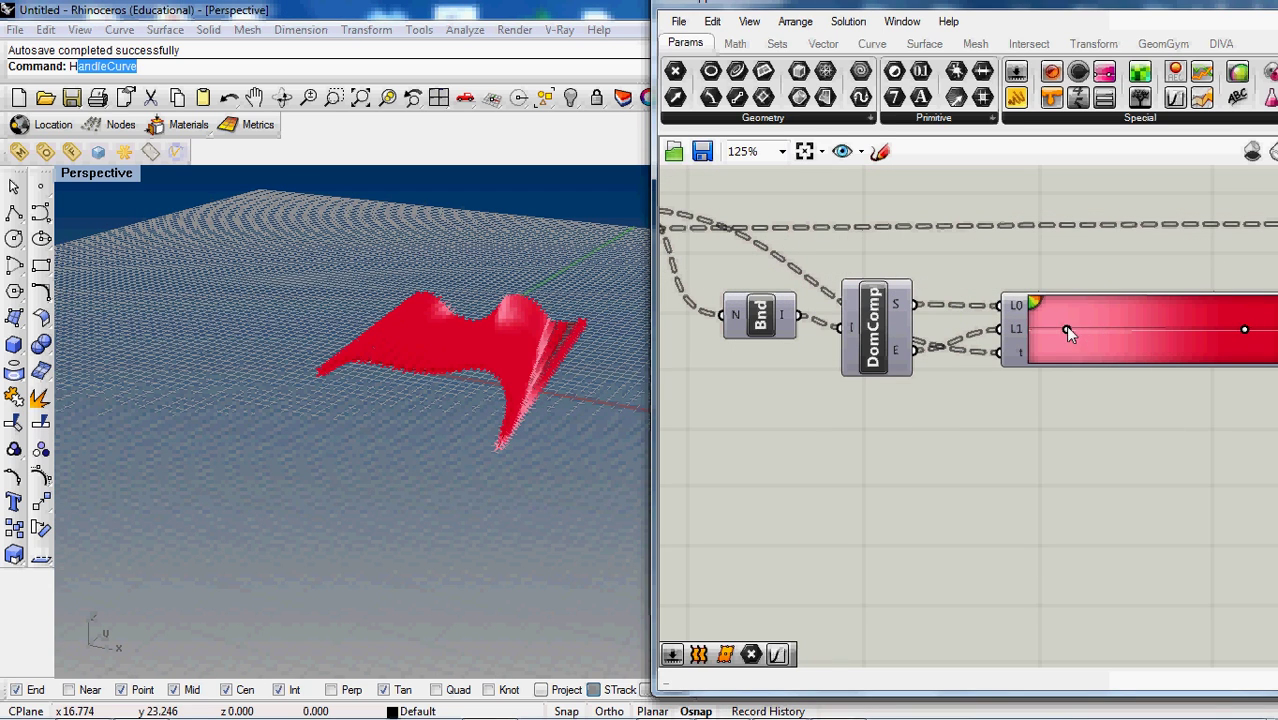
mouse_move(1098, 330)
mouse_down()
mouse_move(1222, 338)
mouse_move(1143, 333)
mouse_up()
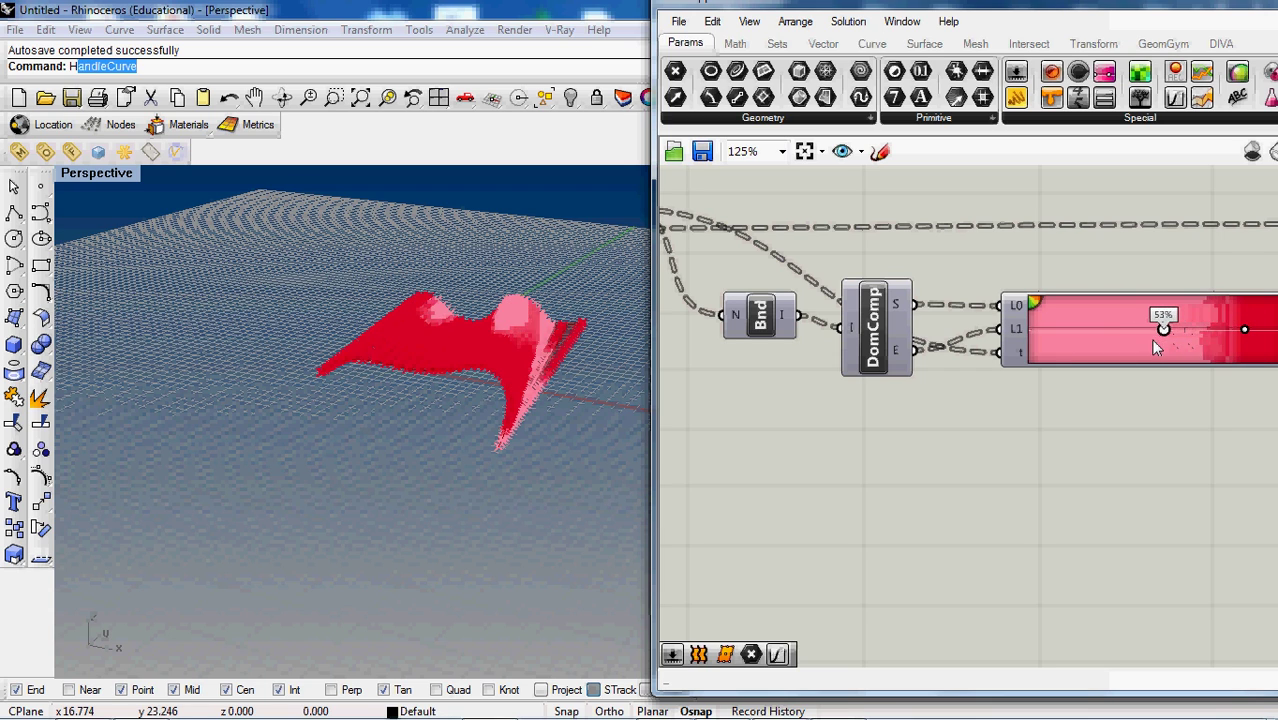
scroll(1040, 360, down, 1)
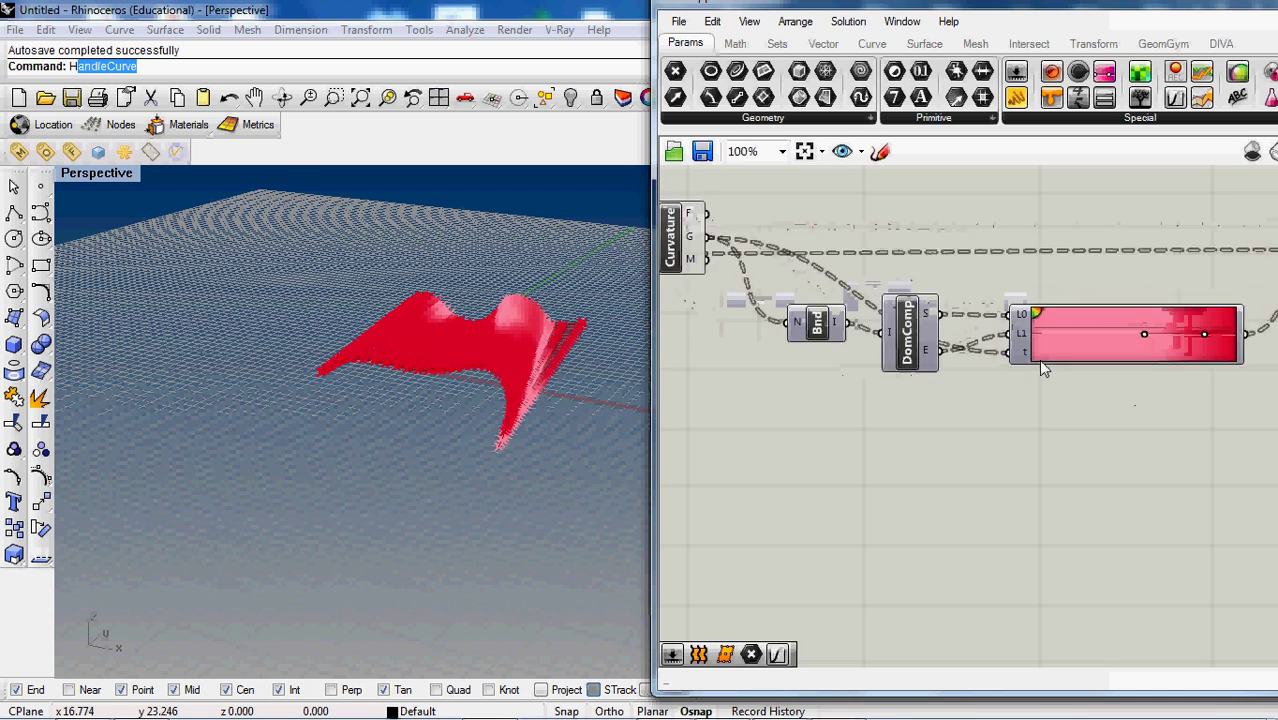
scroll(1140, 356, up, 2)
mouse_move(1121, 299)
mouse_down()
mouse_move(1162, 301)
mouse_move(944, 296)
mouse_up()
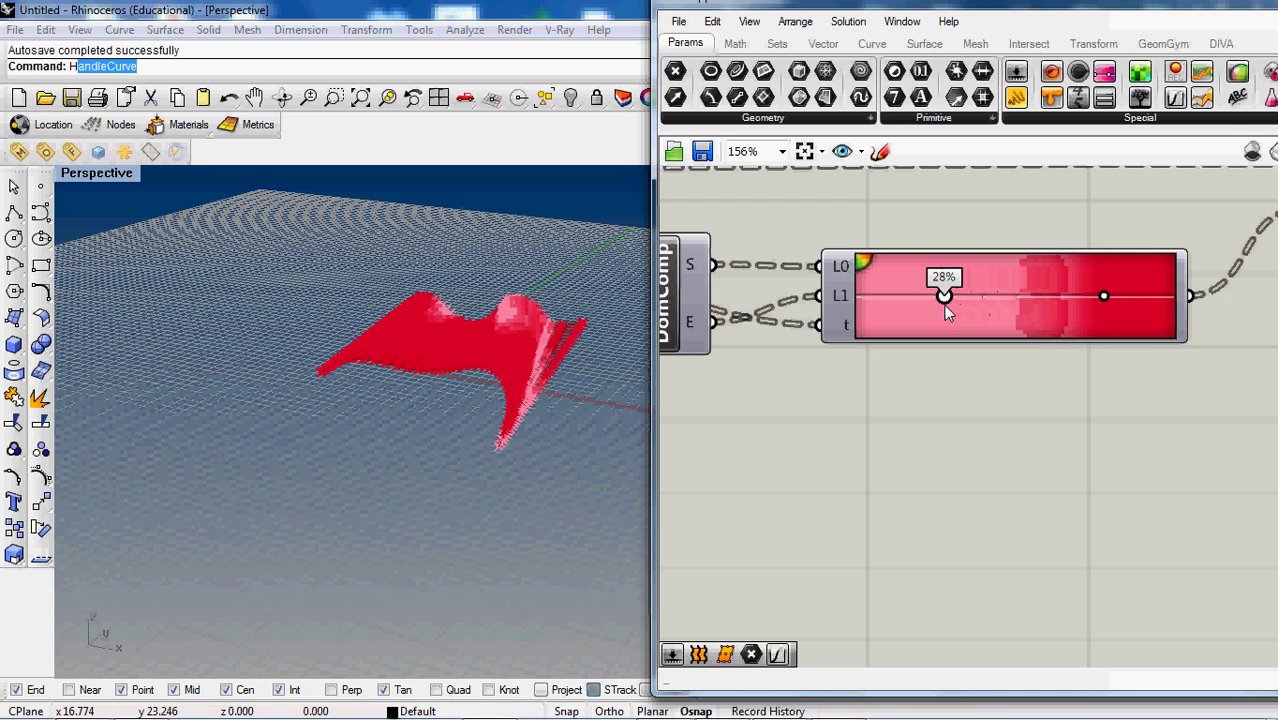
scroll(1043, 375, down, 3)
scroll(1043, 375, down, 3)
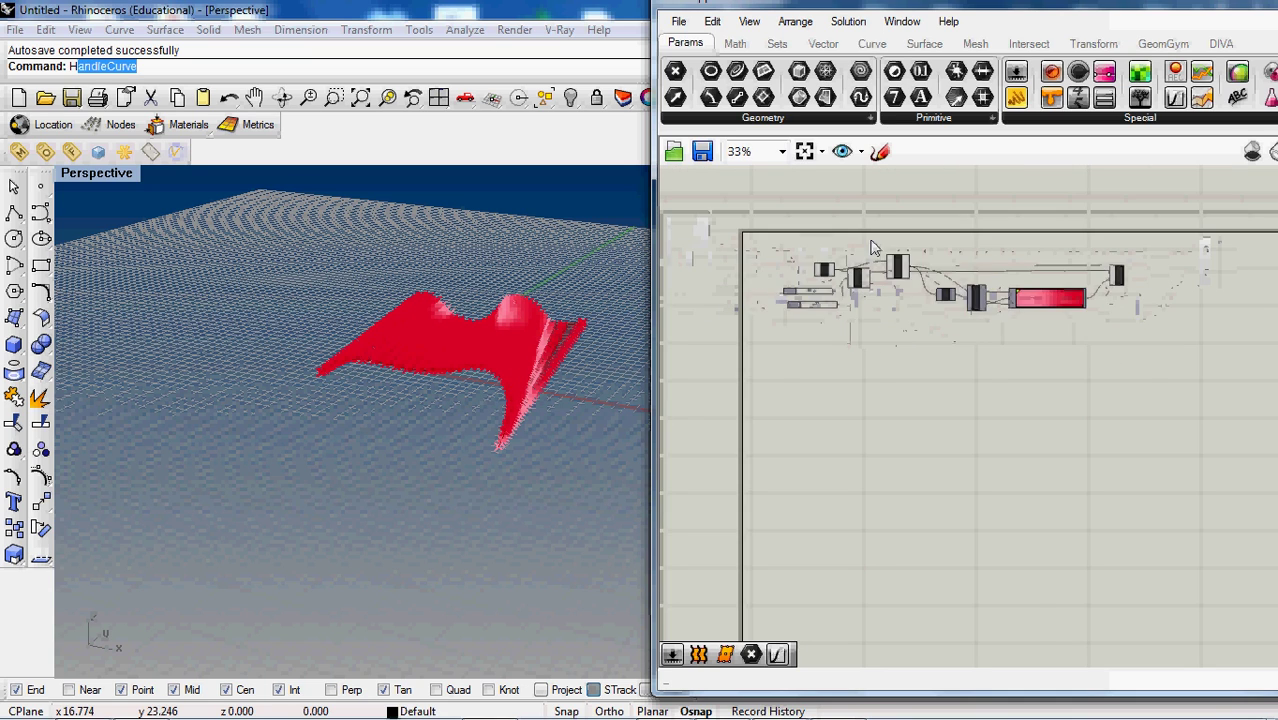
scroll(957, 362, up, 5)
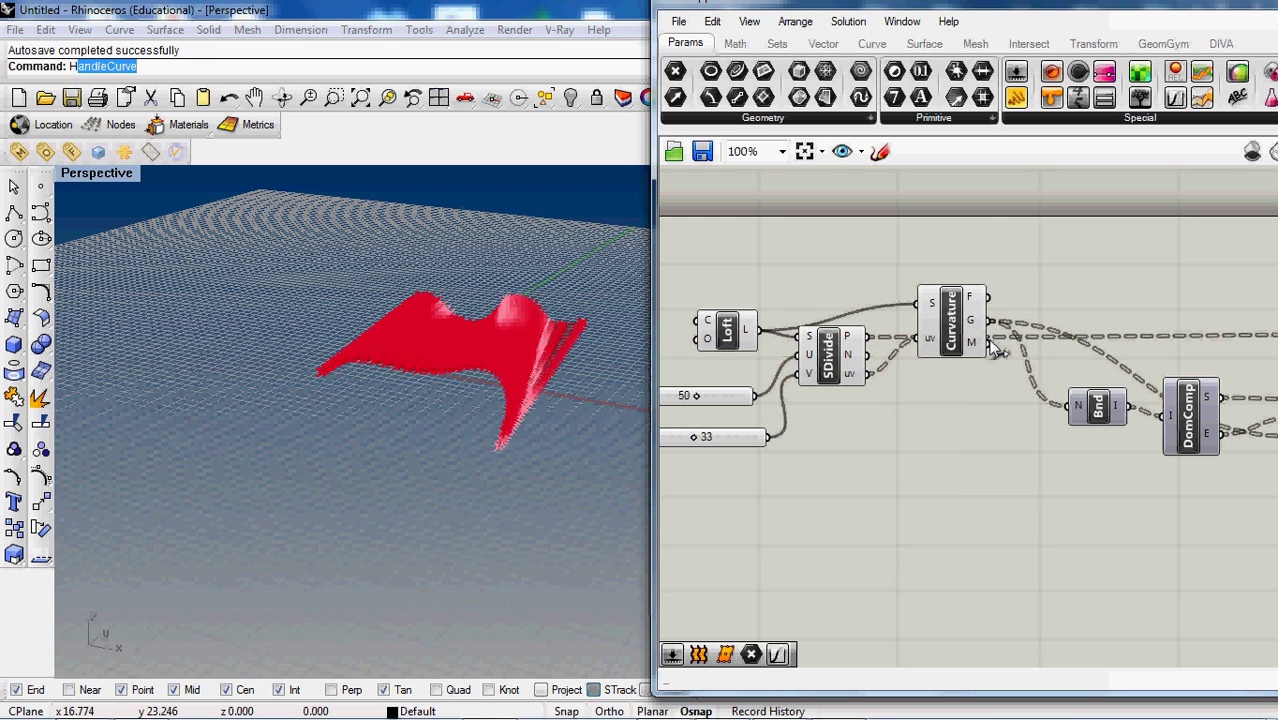
scroll(1012, 343, down, 2)
scroll(1081, 327, up, 3)
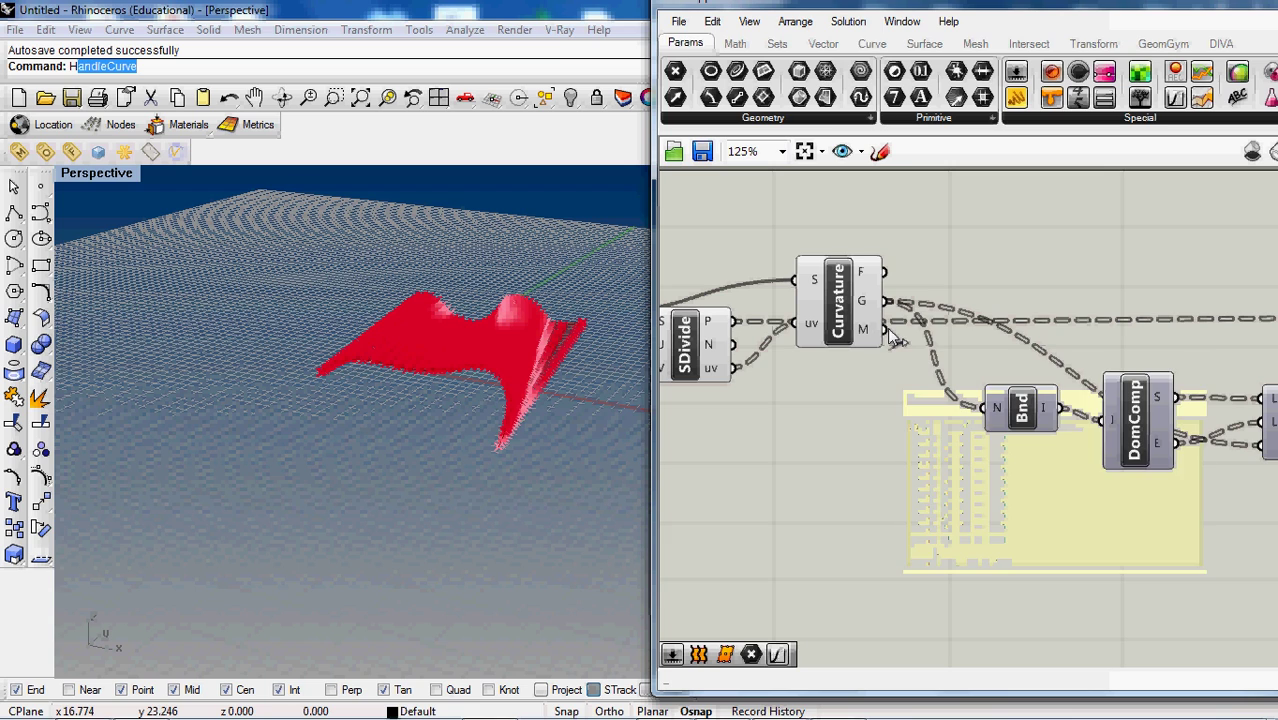
Step: Wire Curvature's mean (M) output into Bnd's N input and onward
drag(885, 328, 984, 408)
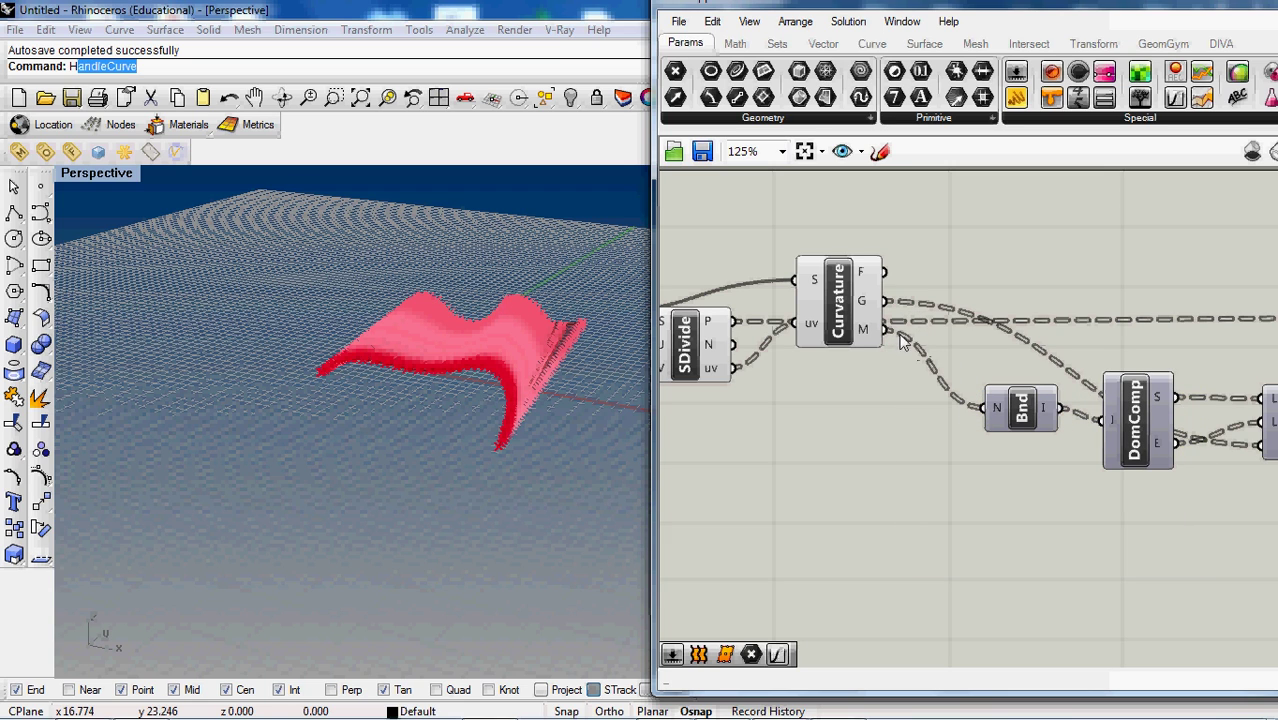
right_drag(885, 335, 802, 335)
drag(800, 330, 1178, 446)
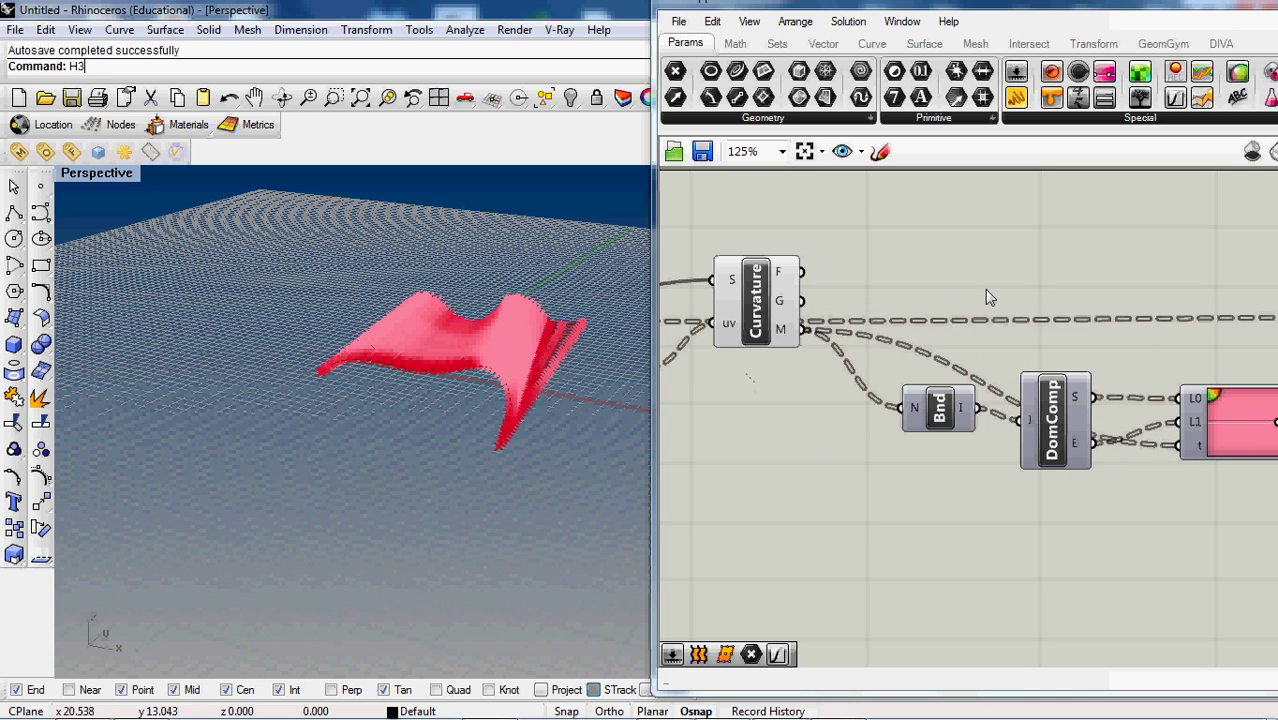
Step: Pull the gradient's left colour stop to 0% and orbit around the surface
scroll(985, 297, down, 4)
scroll(1047, 342, up, 4)
drag(860, 398, 767, 410)
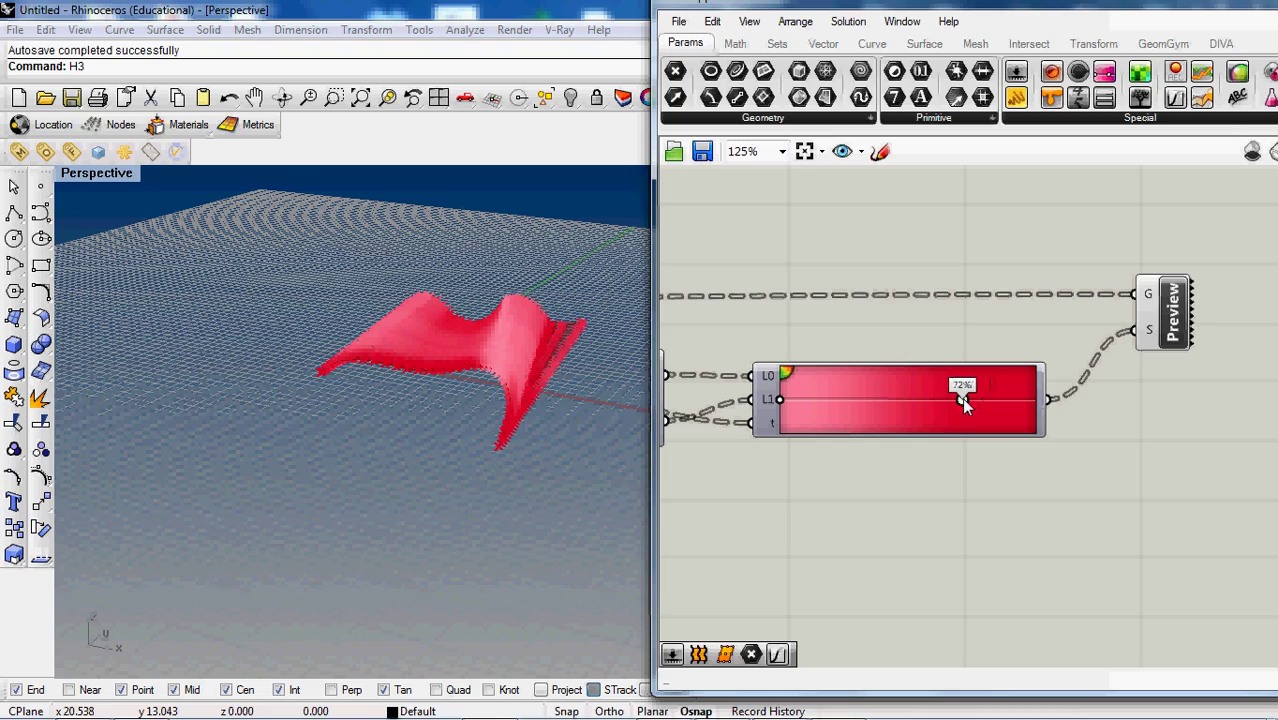
mouse_move(565, 297)
right_down()
mouse_move(476, 362)
mouse_move(497, 355)
mouse_move(485, 345)
mouse_move(479, 357)
mouse_move(528, 366)
mouse_move(499, 328)
mouse_move(414, 360)
mouse_move(575, 310)
mouse_move(546, 325)
right_up()
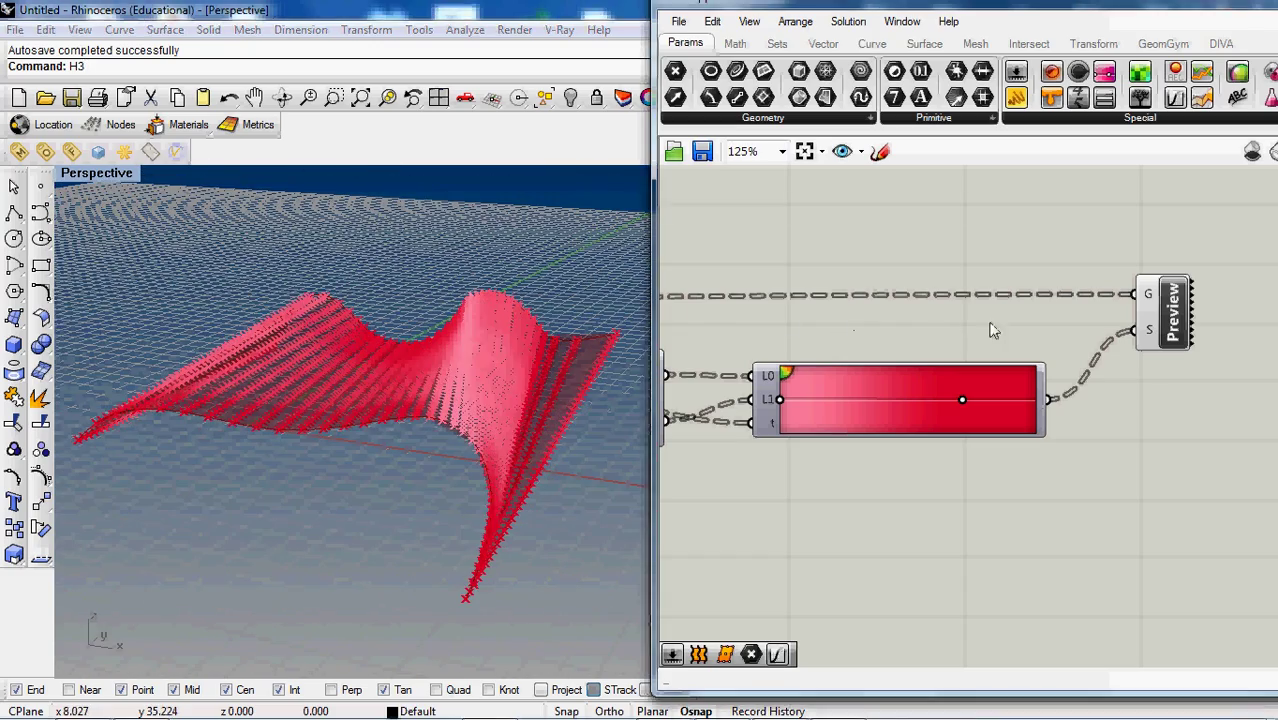
Step: Raise the U division slider from 50 to 100 and the V slider from 33 to 100
scroll(708, 305, down, 4)
scroll(790, 355, up, 3)
scroll(790, 355, up, 1)
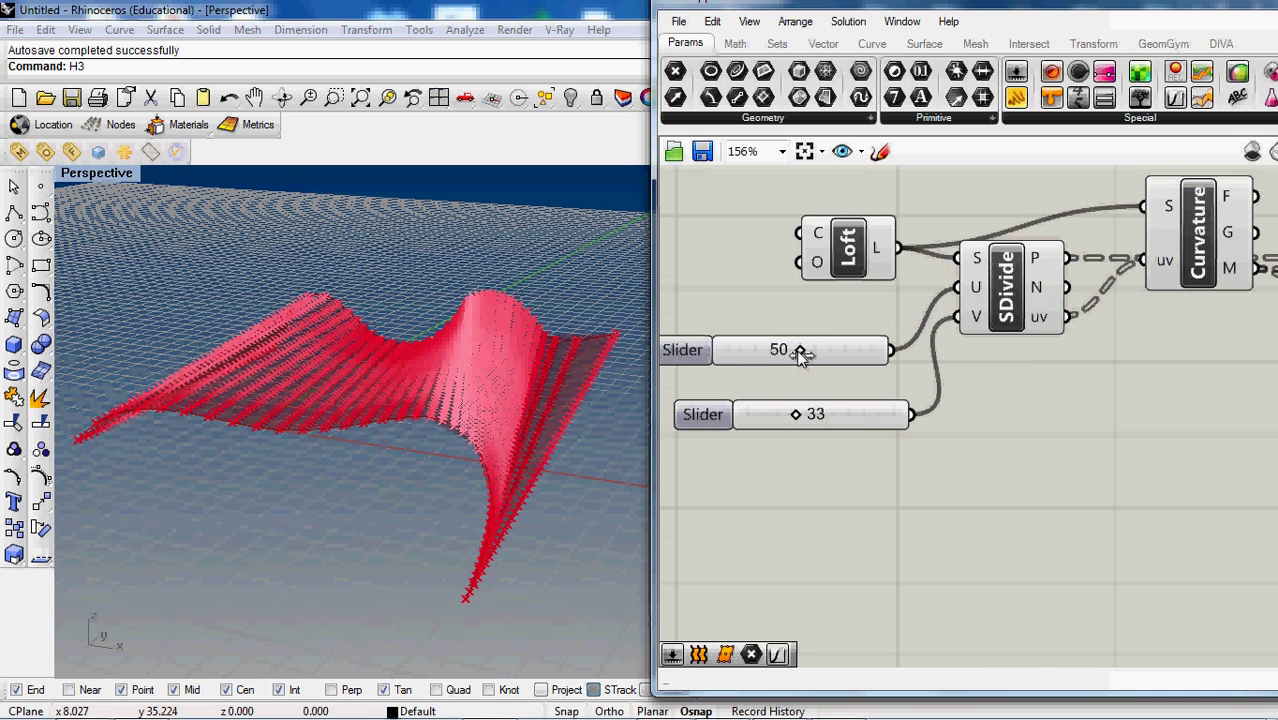
drag(800, 350, 876, 350)
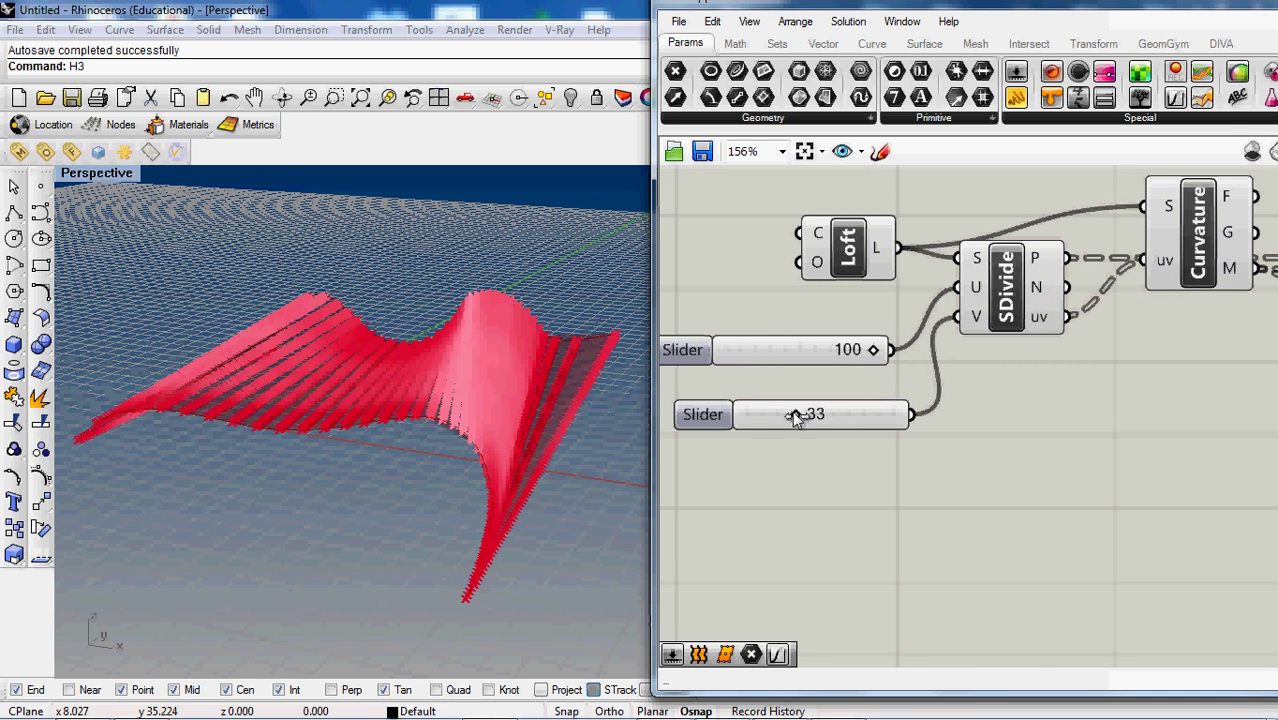
drag(795, 417, 982, 422)
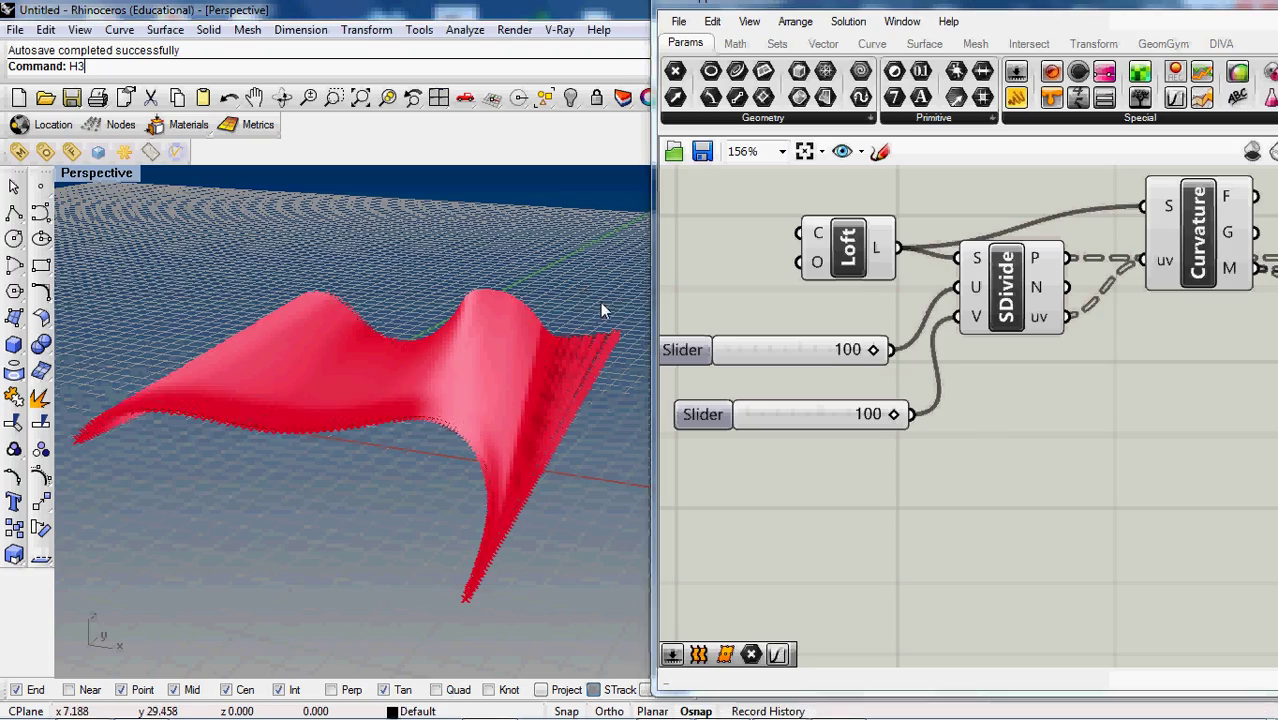
mouse_move(600, 310)
right_down()
mouse_move(590, 287)
mouse_move(622, 283)
right_up()
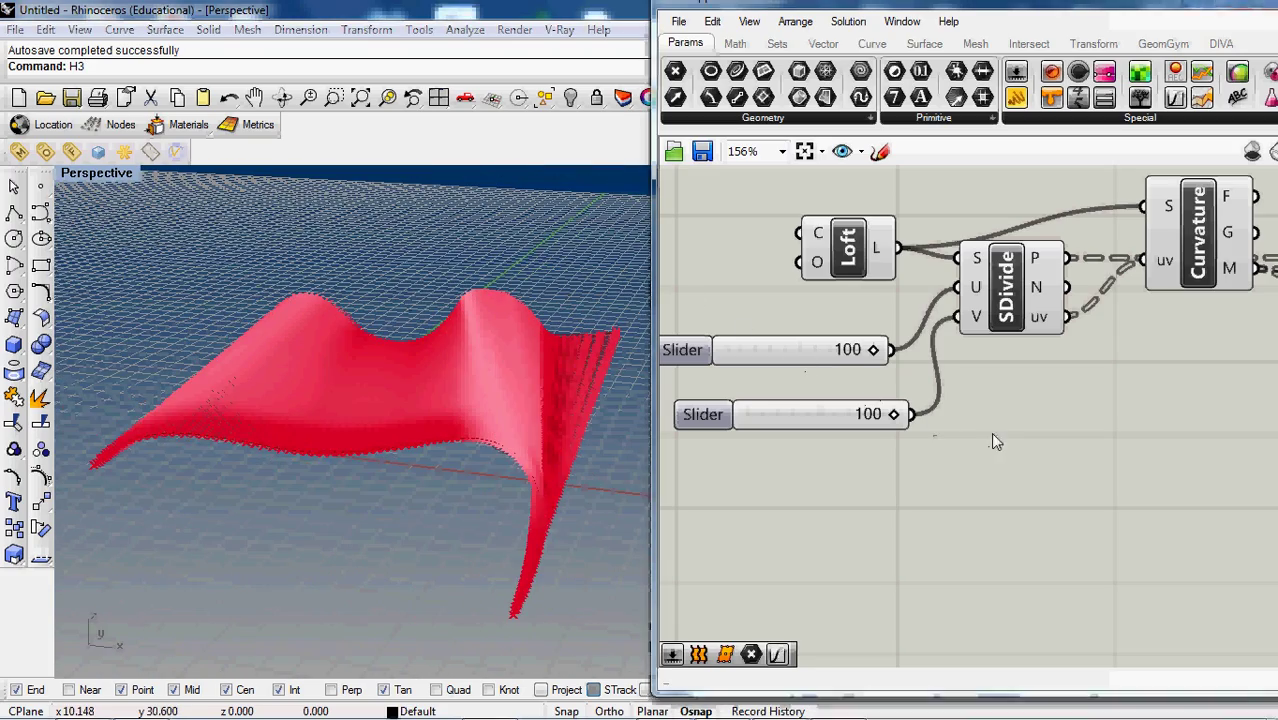
scroll(792, 380, down, 2)
scroll(797, 330, down, 4)
scroll(1133, 345, up, 2)
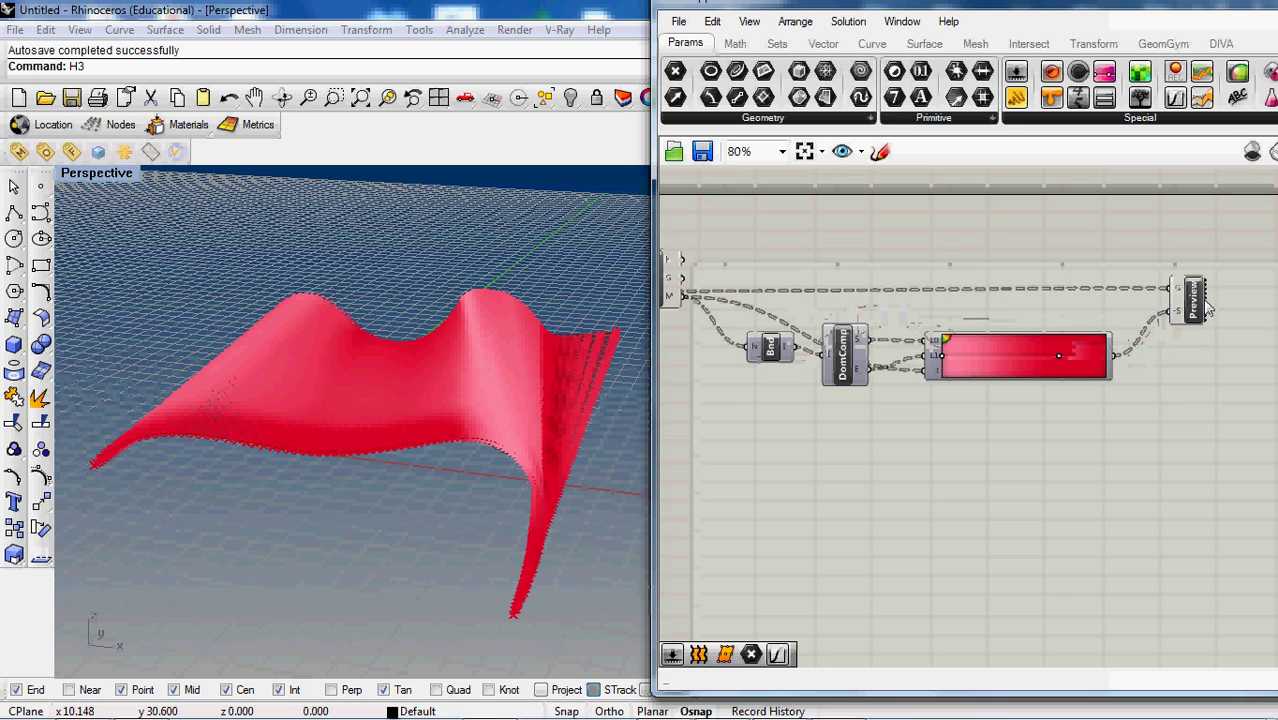
scroll(1082, 314, up, 2)
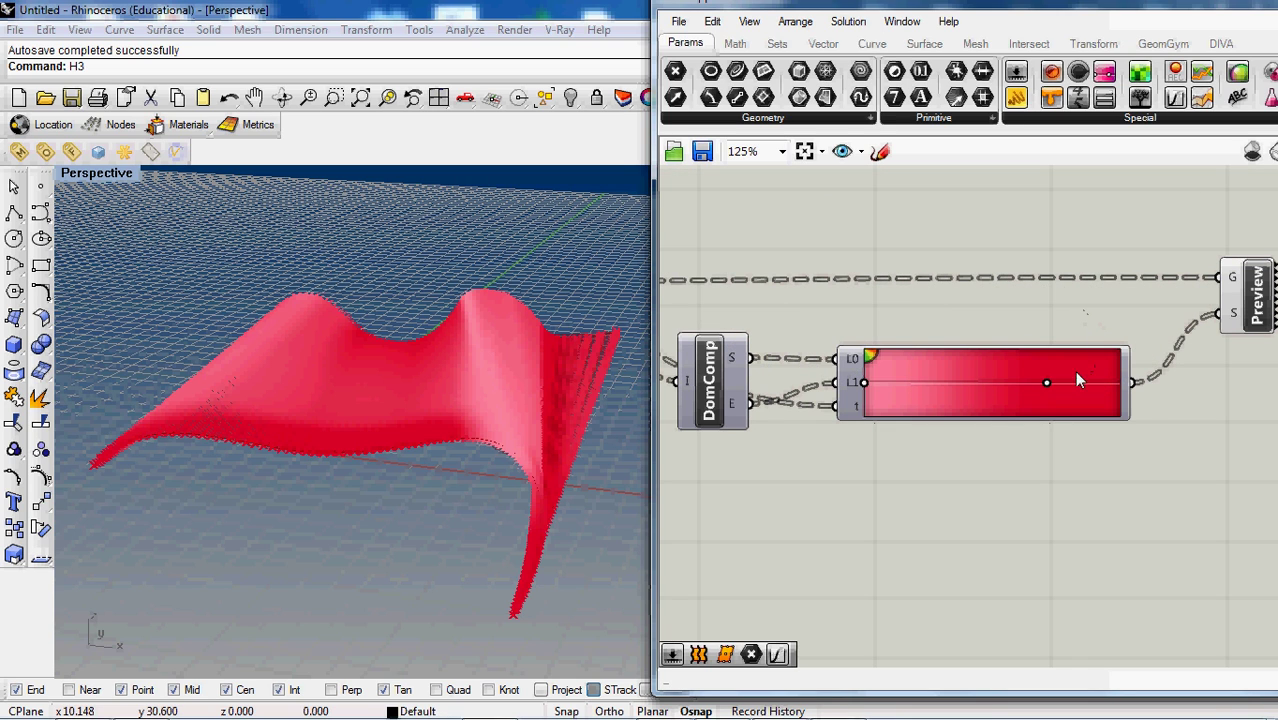
Step: Change the Gradient component's starting colour from pink to blue and inspect the recoloured surface
double_click(866, 383)
click(653, 329)
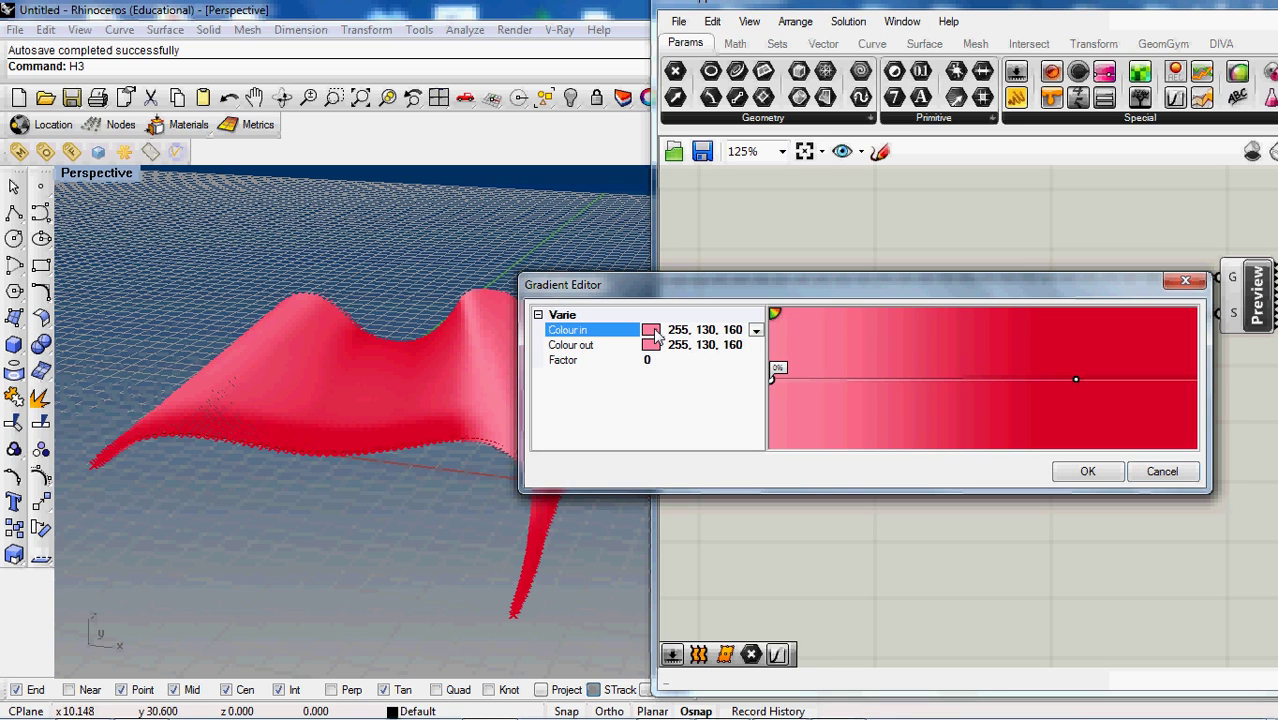
click(756, 330)
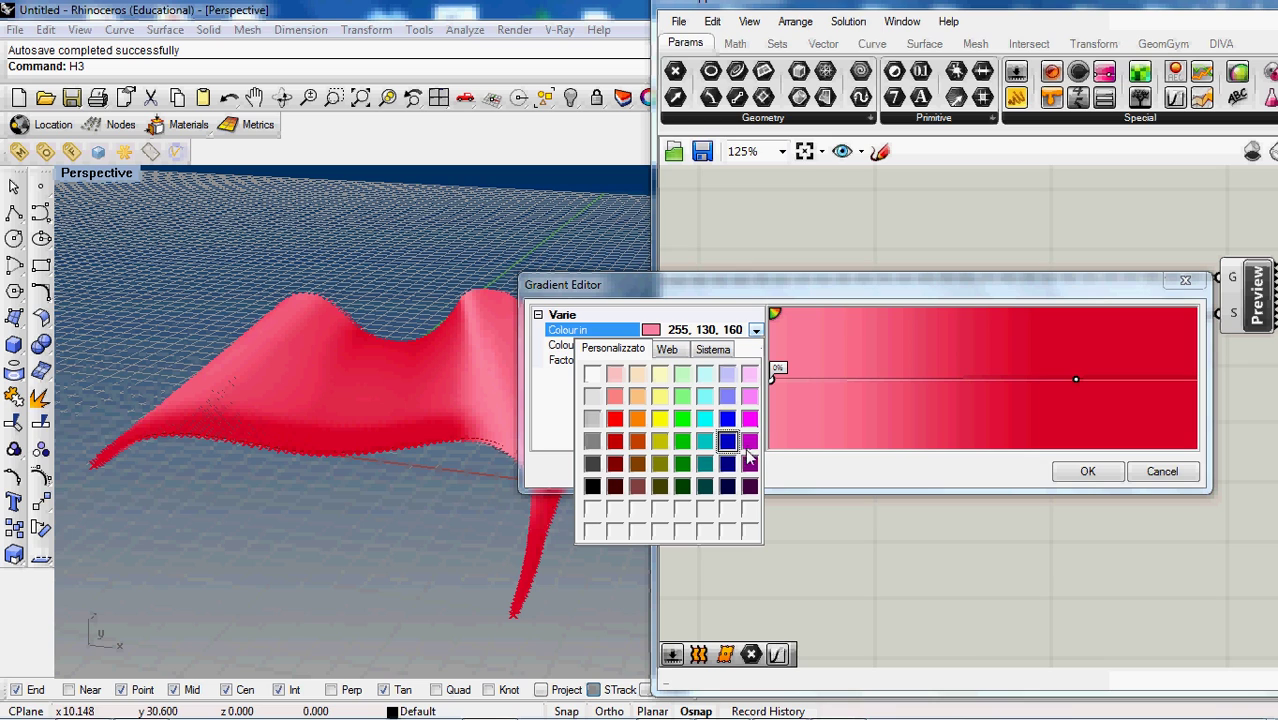
click(730, 447)
click(1089, 471)
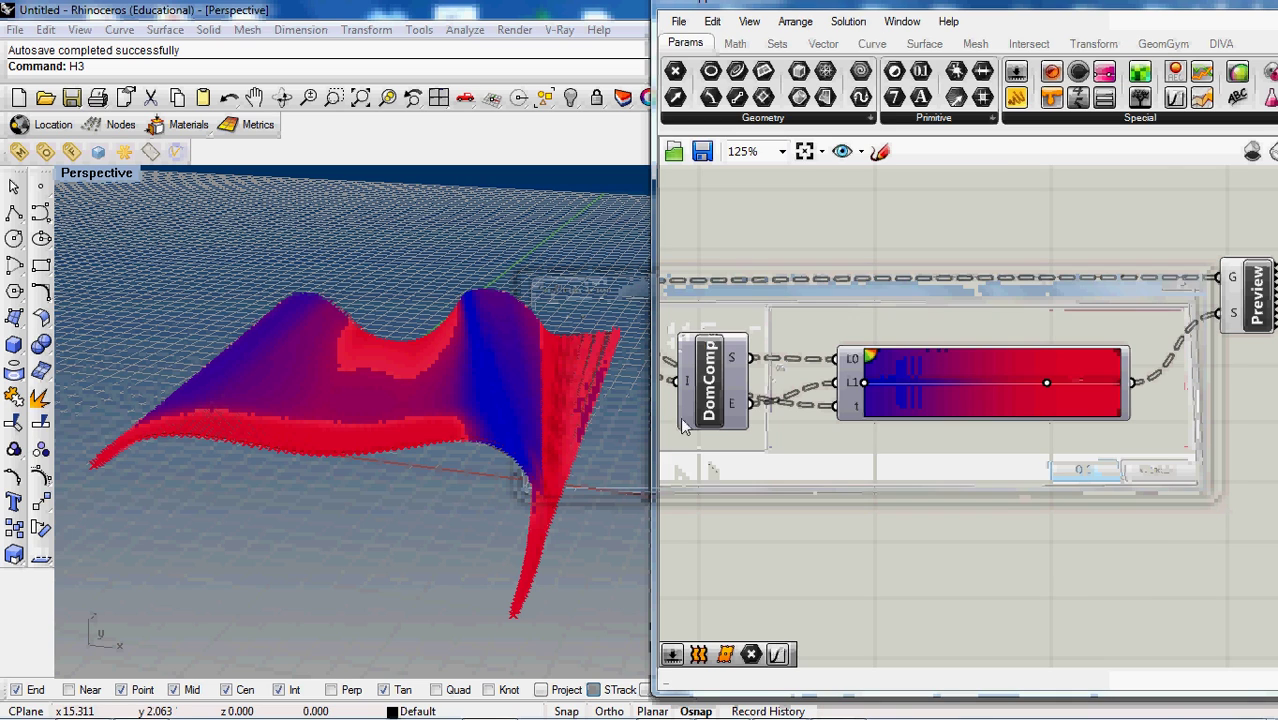
right_drag(492, 369, 424, 305)
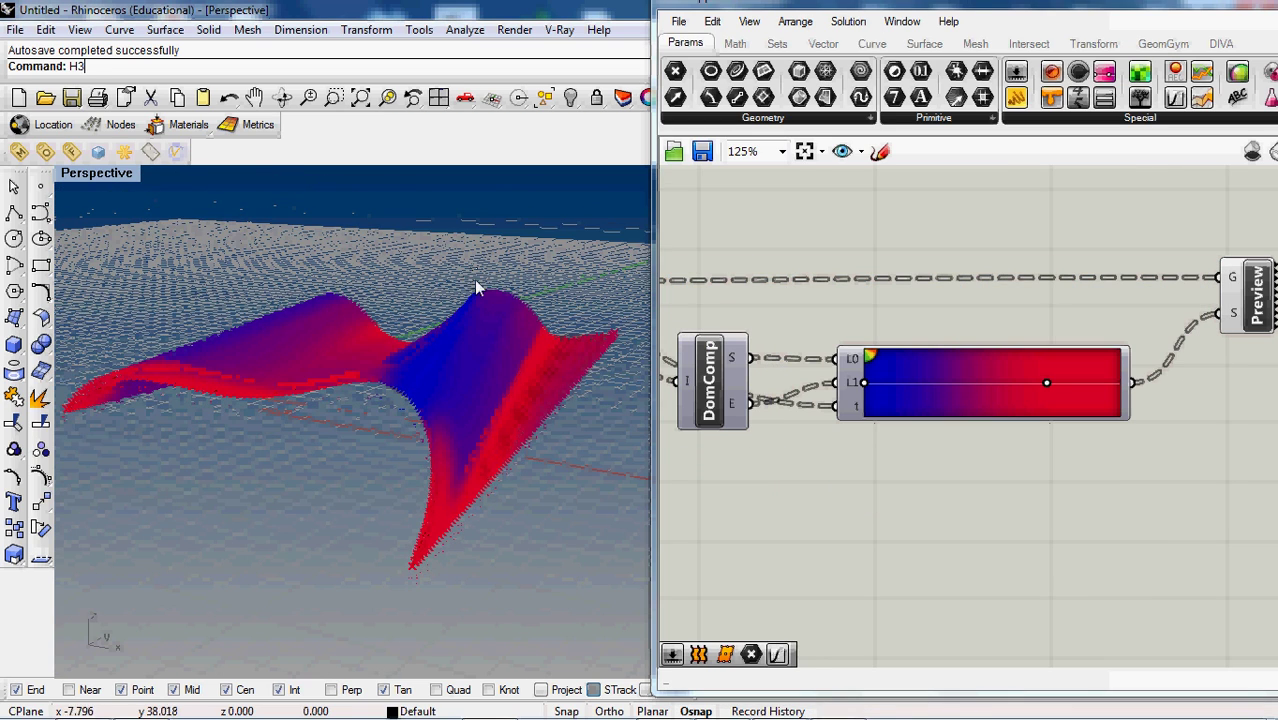
right_drag(312, 288, 336, 280)
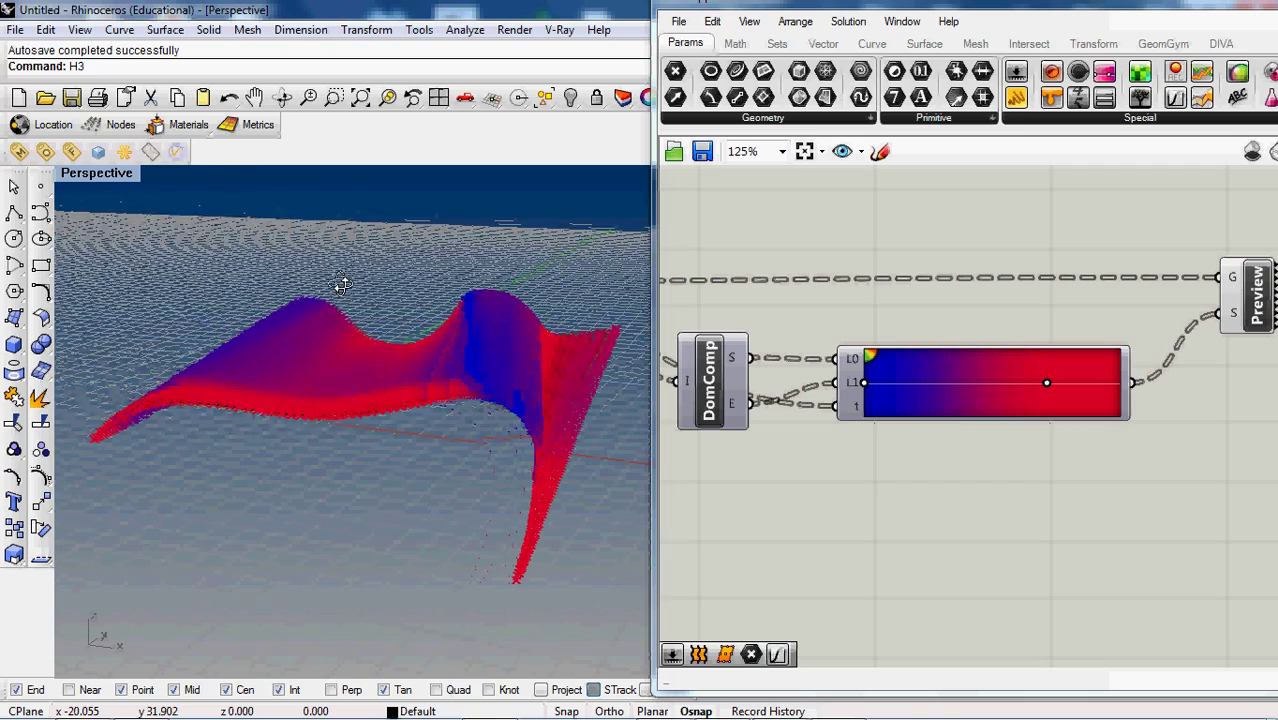
scroll(1025, 302, down, 3)
mouse_move(321, 341)
right_down()
mouse_move(399, 357)
mouse_move(343, 390)
mouse_move(348, 339)
mouse_move(385, 335)
mouse_move(342, 317)
right_up()
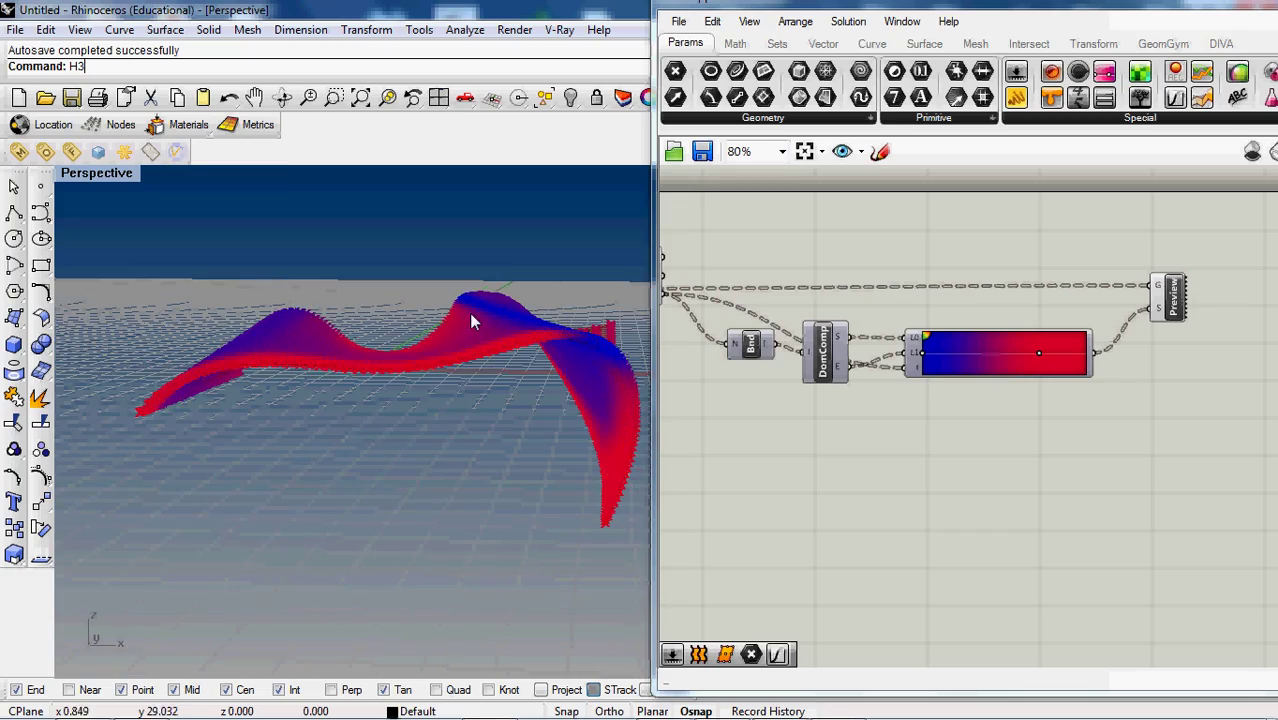
mouse_move(505, 290)
right_down()
mouse_move(430, 332)
mouse_move(488, 303)
mouse_move(474, 301)
right_up()
mouse_move(420, 289)
right_down()
mouse_move(286, 318)
mouse_move(103, 317)
mouse_move(413, 321)
mouse_move(431, 282)
mouse_move(322, 265)
mouse_move(557, 262)
mouse_move(382, 245)
mouse_move(545, 257)
mouse_move(560, 241)
mouse_move(422, 251)
mouse_move(339, 297)
mouse_move(410, 236)
mouse_move(428, 251)
mouse_move(256, 272)
mouse_move(324, 288)
mouse_move(410, 238)
mouse_move(440, 260)
mouse_move(282, 253)
mouse_move(455, 265)
mouse_move(420, 274)
right_up()
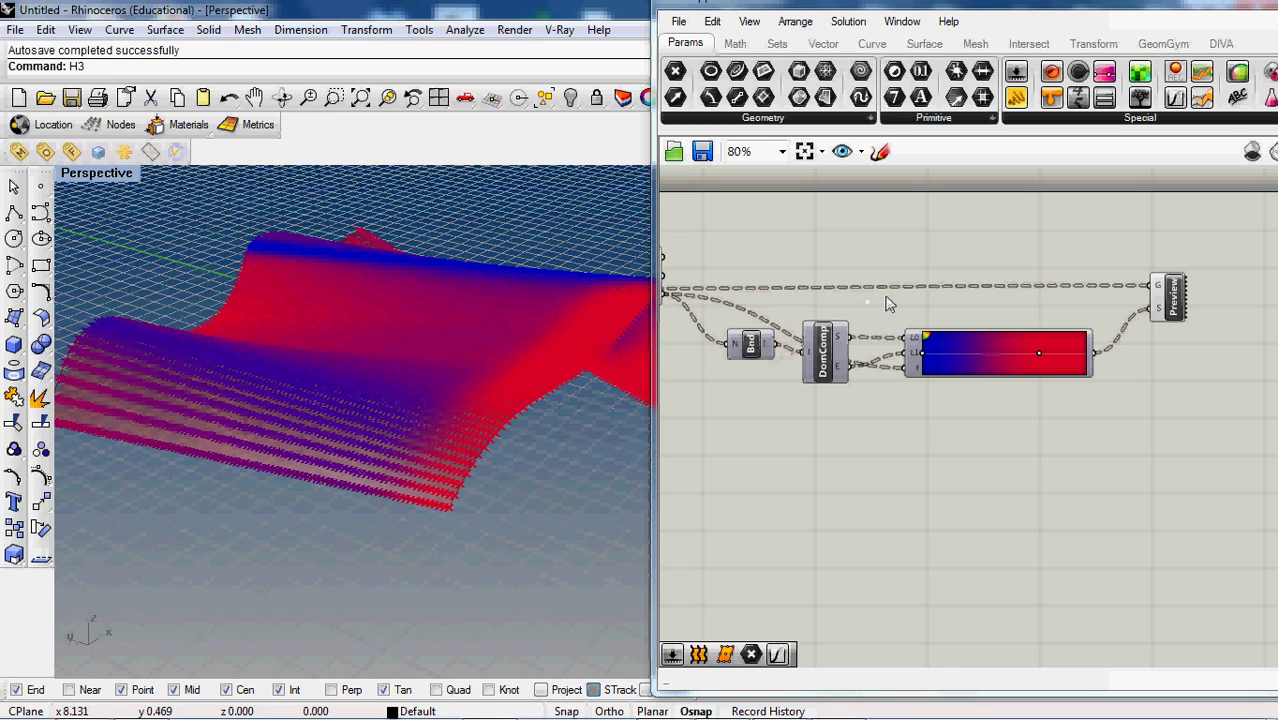
mouse_move(487, 281)
right_down()
mouse_move(376, 266)
mouse_move(622, 248)
mouse_move(519, 242)
mouse_move(437, 328)
mouse_move(550, 296)
right_up()
scroll(550, 296, up, 3)
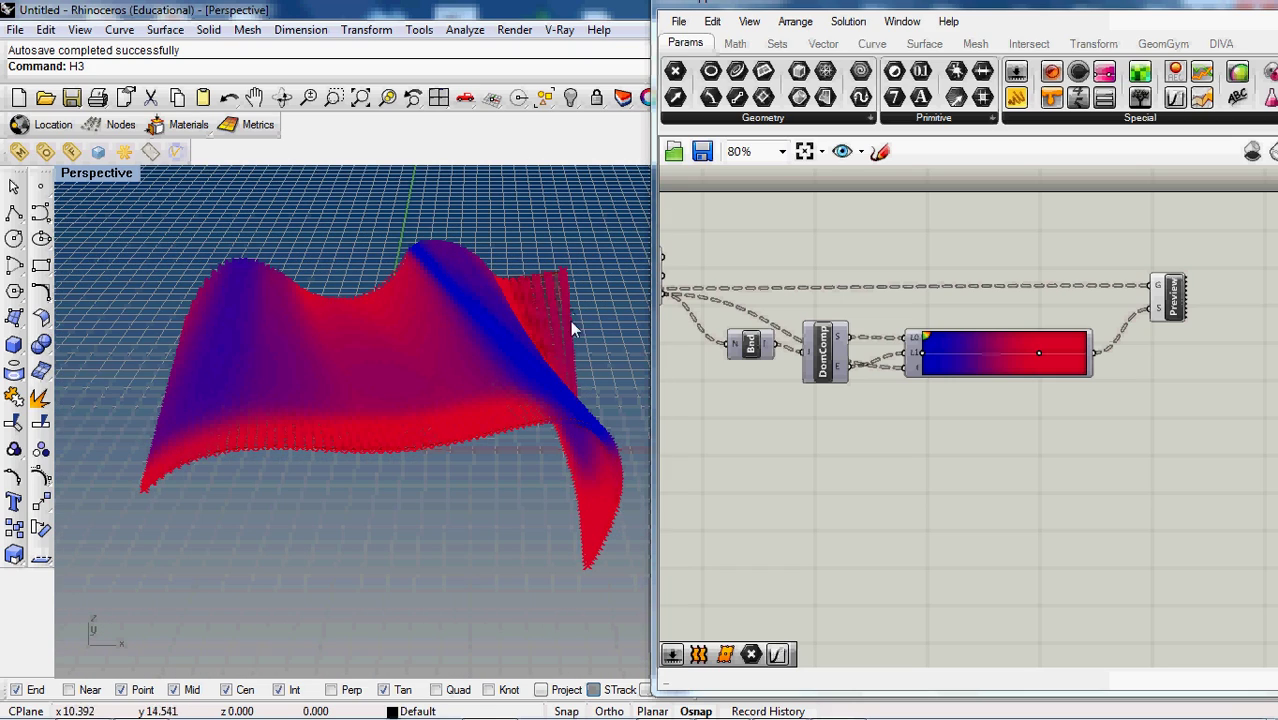